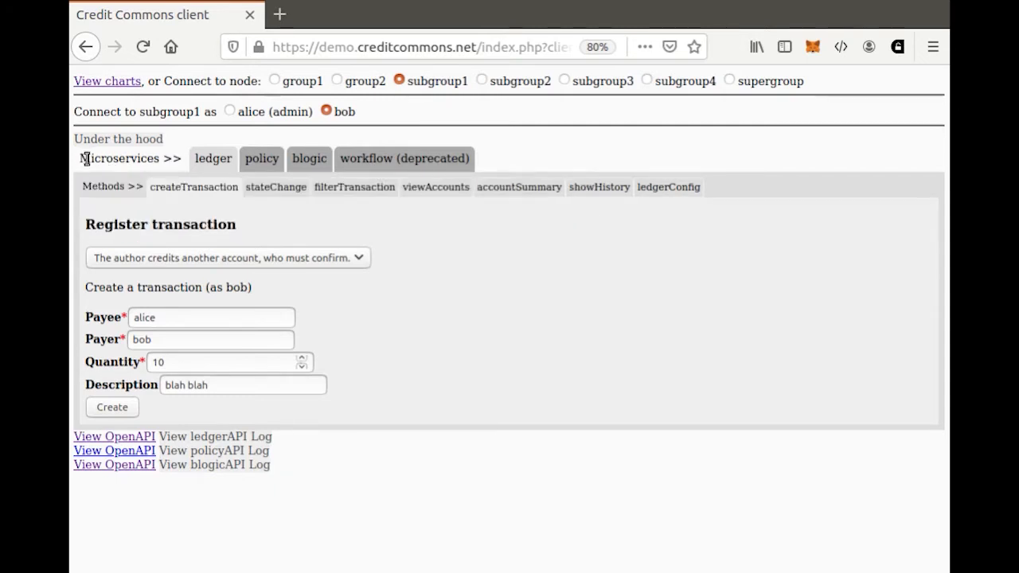
Look through the policy and blogic microservices and their methods, and return to the ledger microservice.
{"action": "left_click_drag", "start_coordinate": [85, 158], "coordinate": [199, 159]}
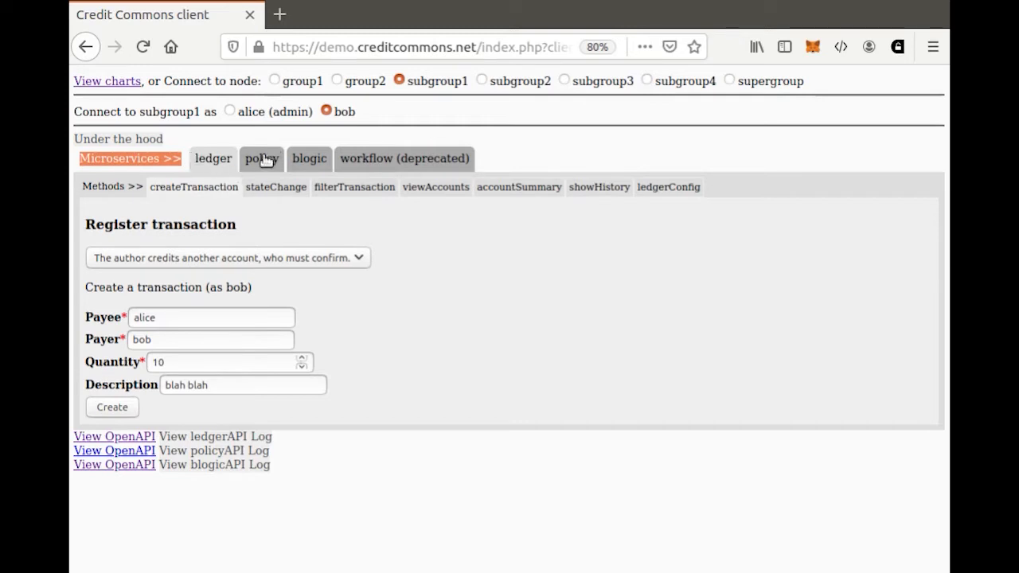
{"action": "left_click", "coordinate": [266, 159]}
{"action": "left_click", "coordinate": [301, 161]}
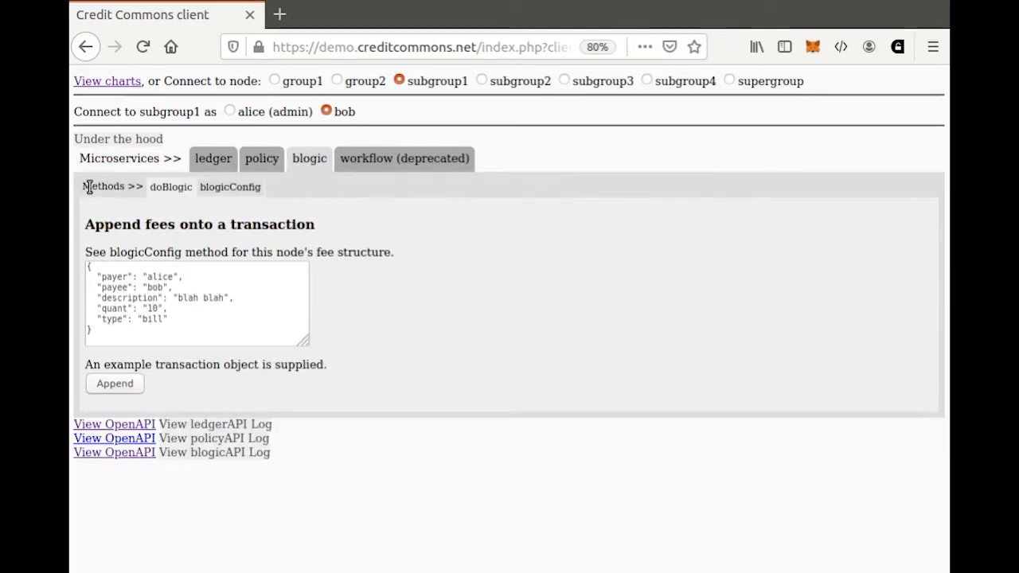
{"action": "left_click_drag", "start_coordinate": [83, 186], "coordinate": [129, 185]}
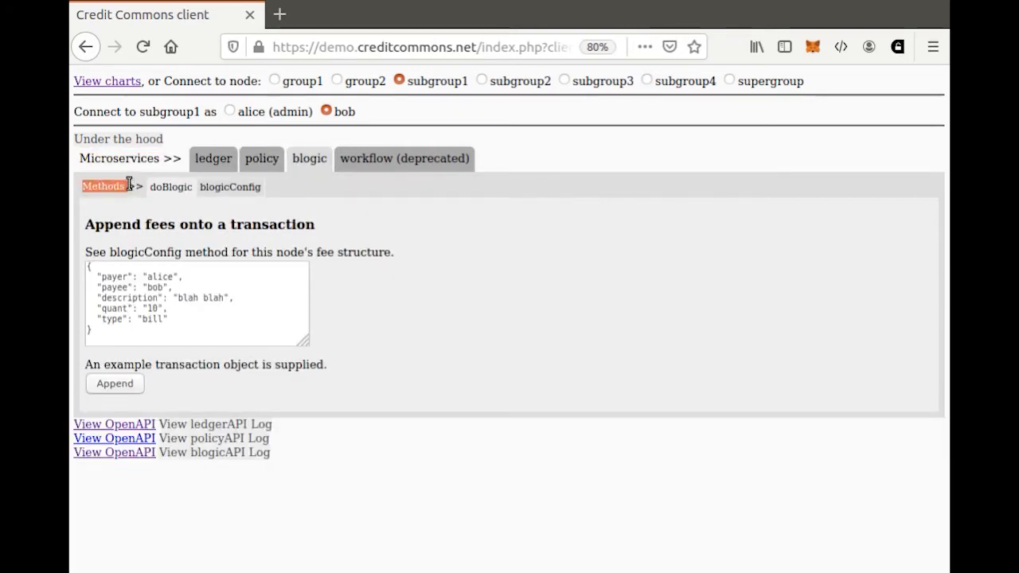
{"action": "left_click", "coordinate": [129, 184]}
{"action": "left_click", "coordinate": [213, 159]}
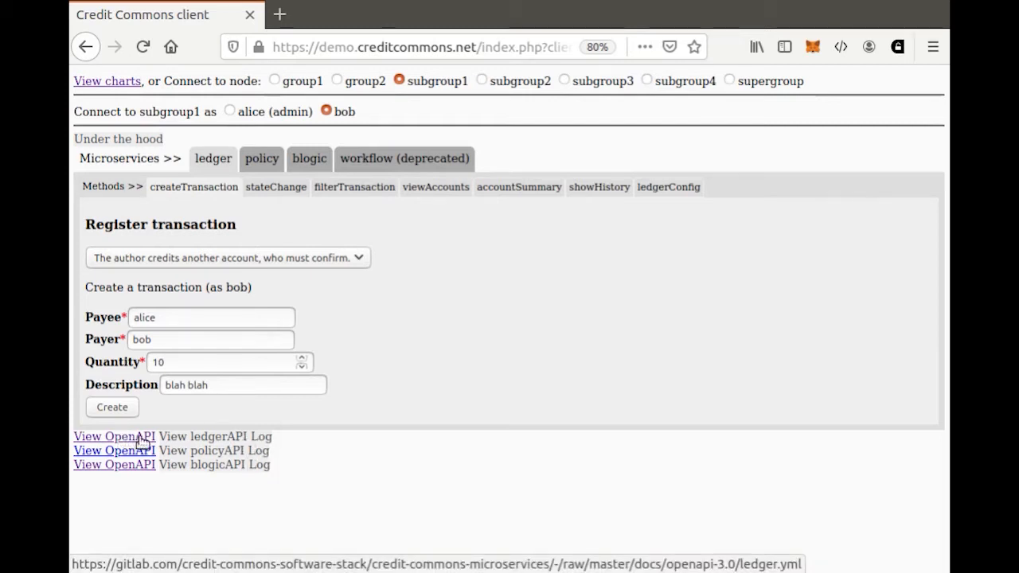
Examine the requests and responses recorded in the ledger API log, and hide the log again.
{"action": "left_click", "coordinate": [220, 438]}
{"action": "scroll", "coordinate": [220, 438], "scroll_direction": "down", "scroll_amount": 5}
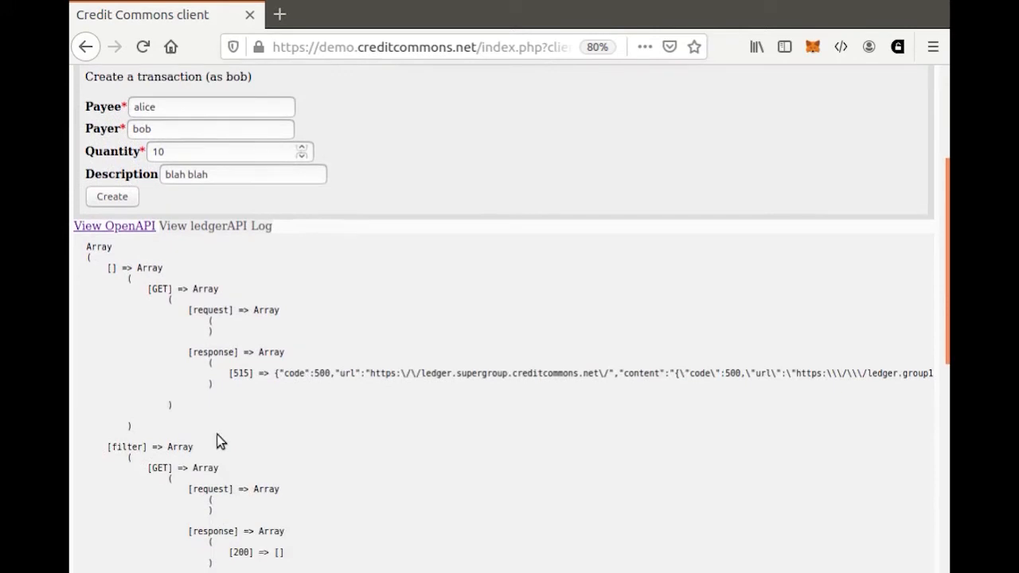
{"action": "scroll", "coordinate": [221, 443], "scroll_direction": "down", "scroll_amount": 5}
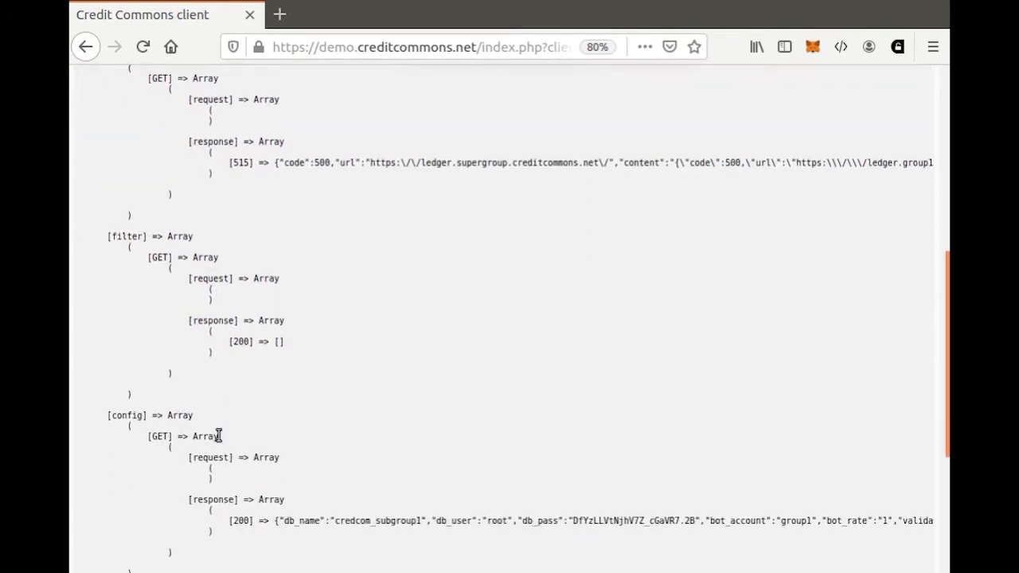
{"action": "scroll", "coordinate": [218, 434], "scroll_direction": "up", "scroll_amount": 10}
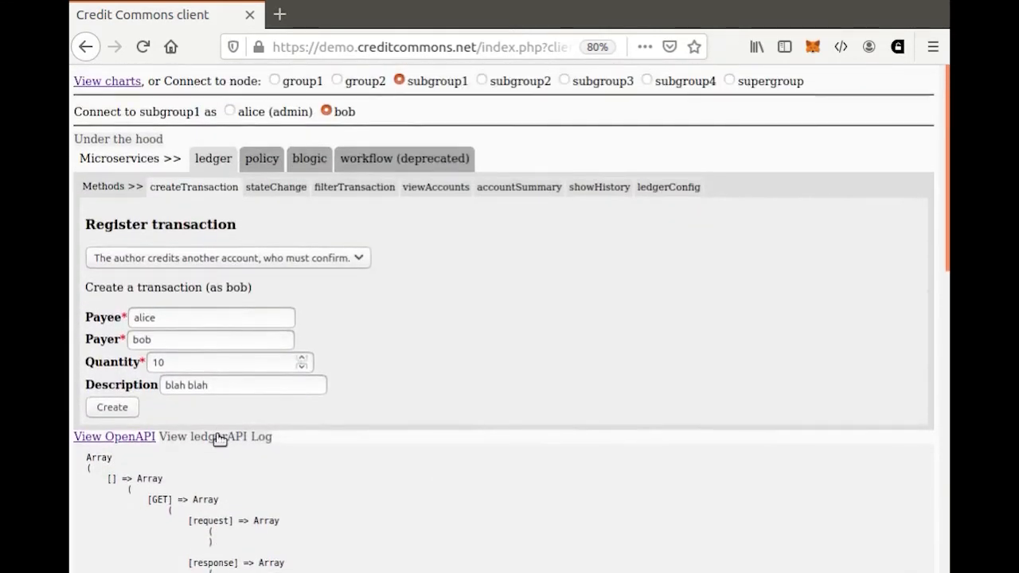
{"action": "left_click", "coordinate": [220, 437]}
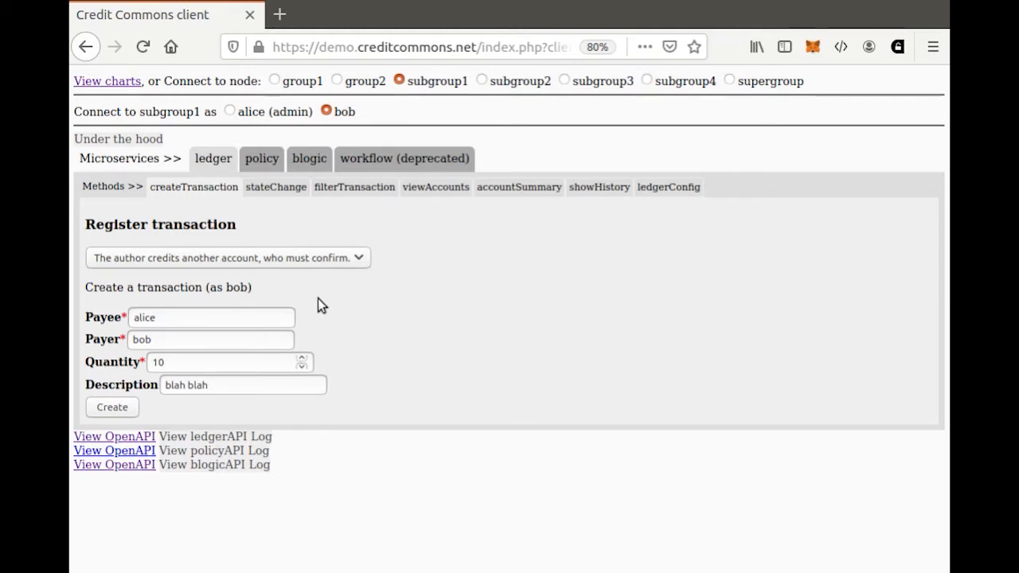
Create a credit transaction of 10 from the non-admin account to the admin account with description "blah blah", and review the returned object.
{"action": "left_click", "coordinate": [351, 262]}
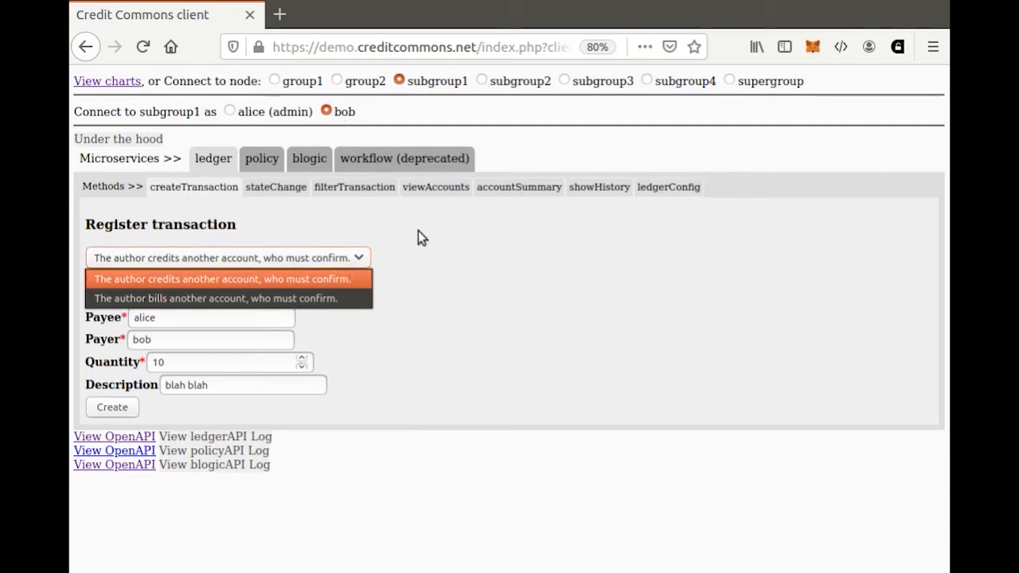
{"action": "left_click", "coordinate": [422, 256]}
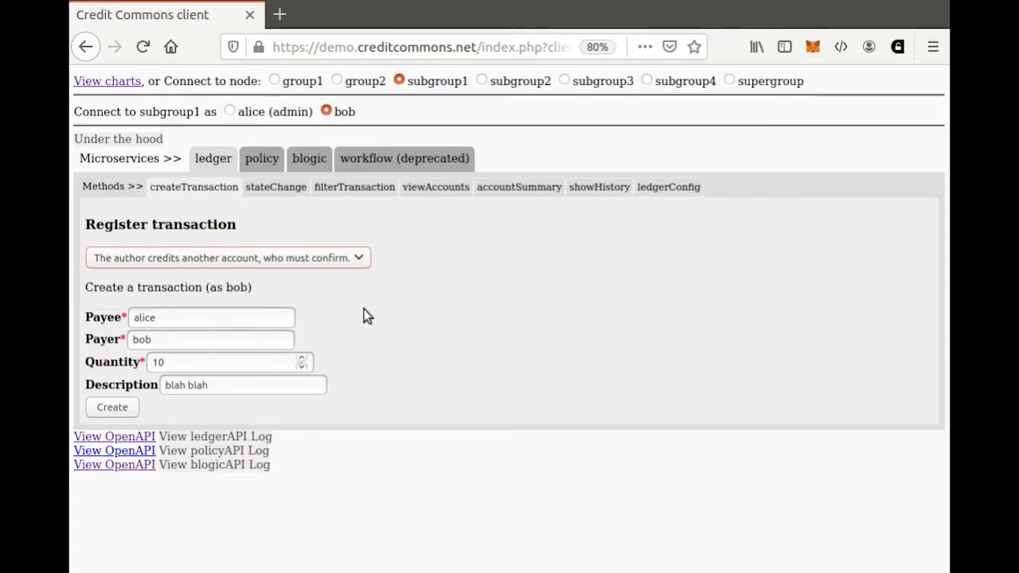
{"action": "left_click", "coordinate": [116, 407]}
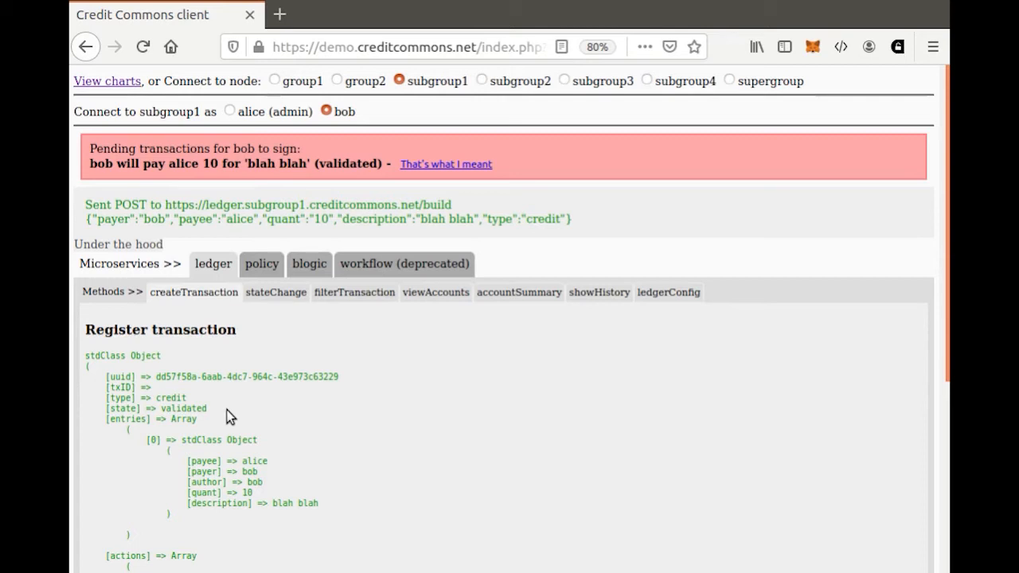
{"action": "scroll", "coordinate": [227, 410], "scroll_direction": "down", "scroll_amount": 3}
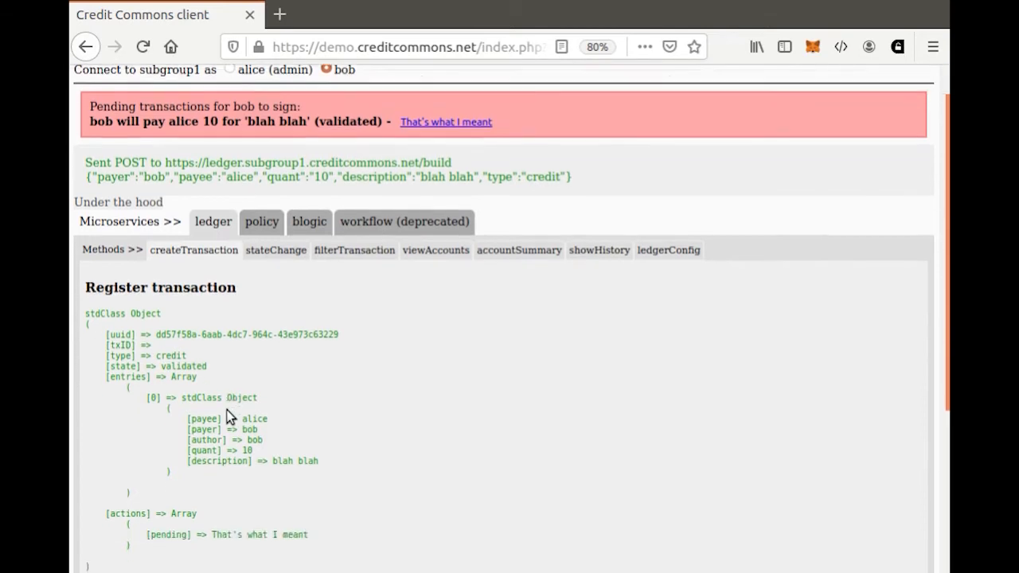
{"action": "scroll", "coordinate": [227, 414], "scroll_direction": "down", "scroll_amount": 1}
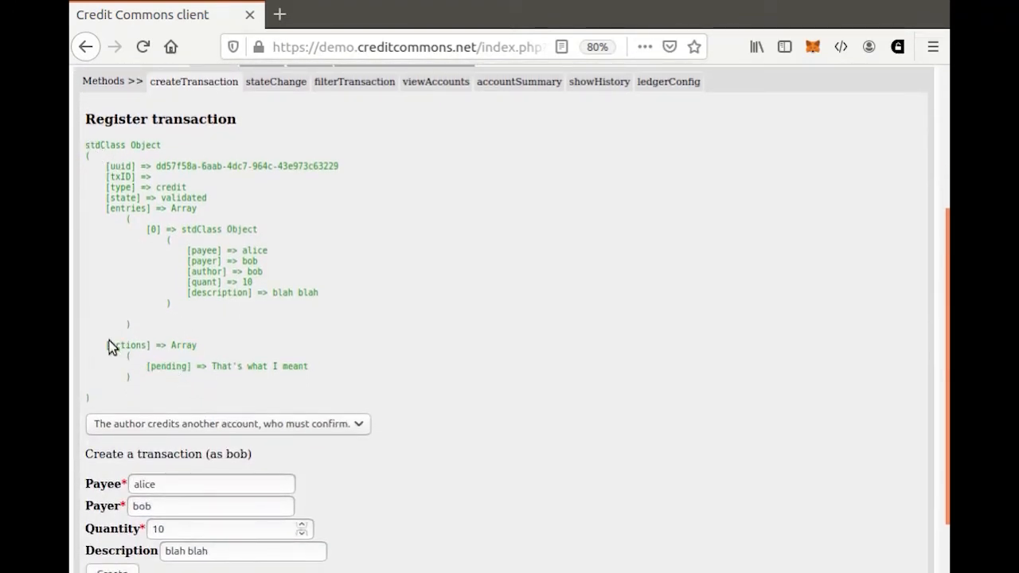
{"action": "scroll", "coordinate": [228, 387], "scroll_direction": "up", "scroll_amount": 4}
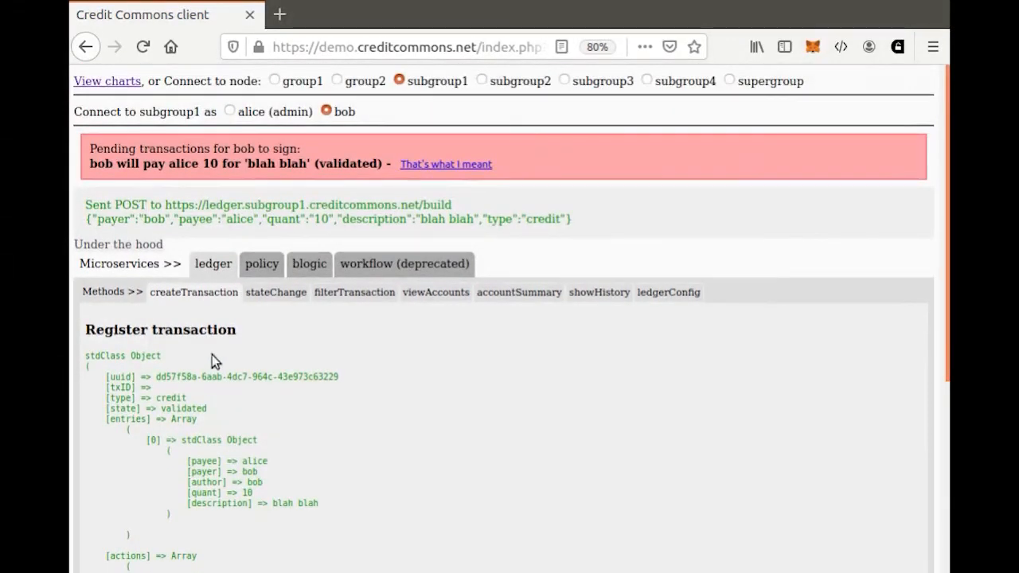
Examine the under-the-hood ledger service messages for the new transaction, and collapse them again.
{"action": "left_click", "coordinate": [143, 246]}
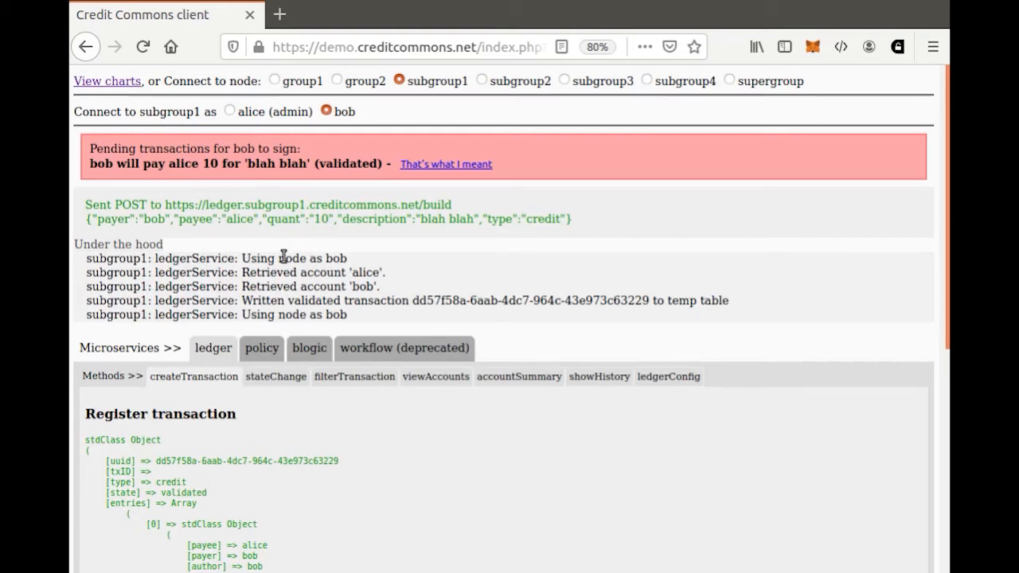
{"action": "mouse_move", "coordinate": [128, 246]}
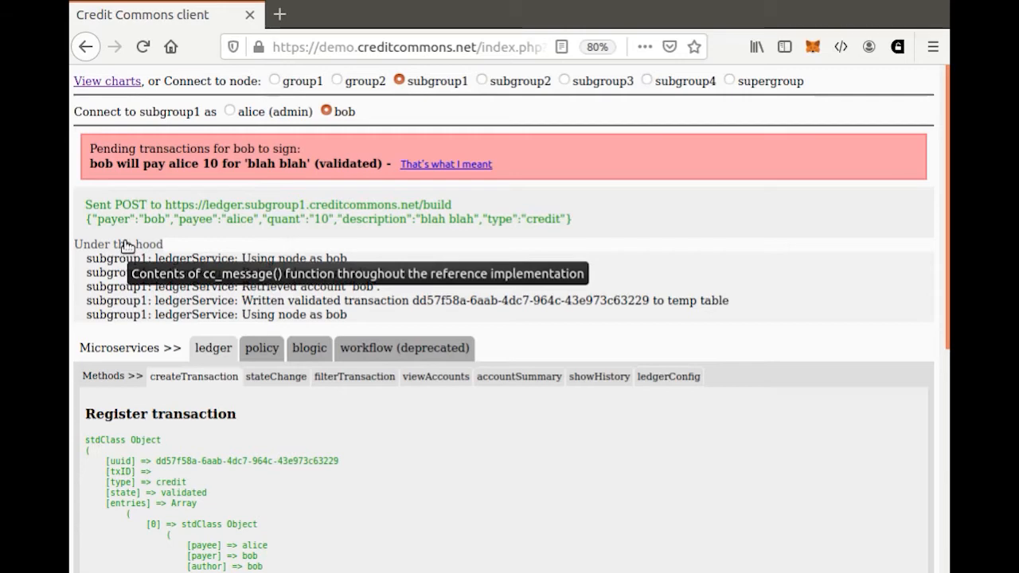
{"action": "left_click", "coordinate": [129, 246]}
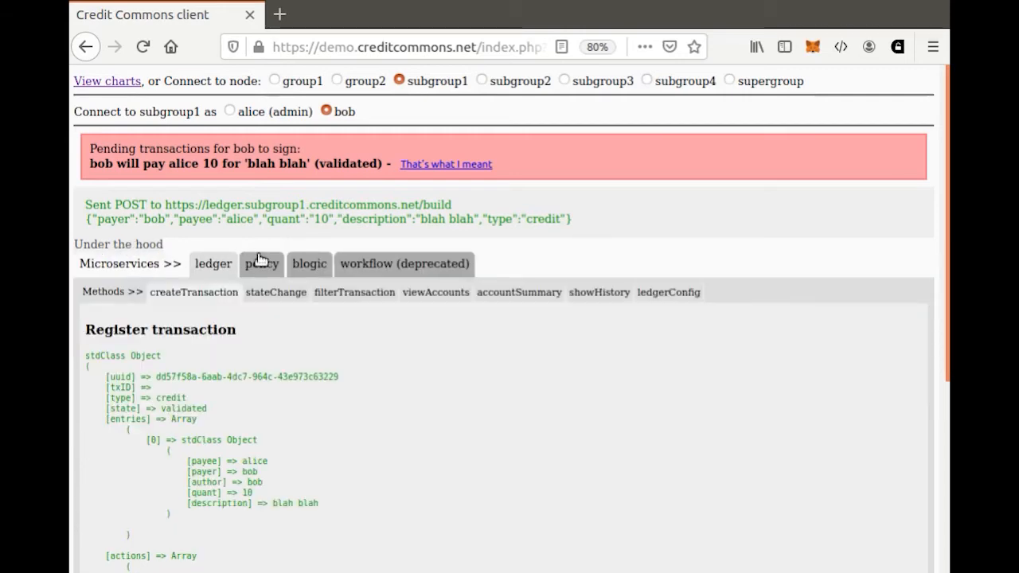
{"action": "scroll", "coordinate": [258, 259], "scroll_direction": "down", "scroll_amount": 5}
{"action": "scroll", "coordinate": [258, 259], "scroll_direction": "up", "scroll_amount": 5}
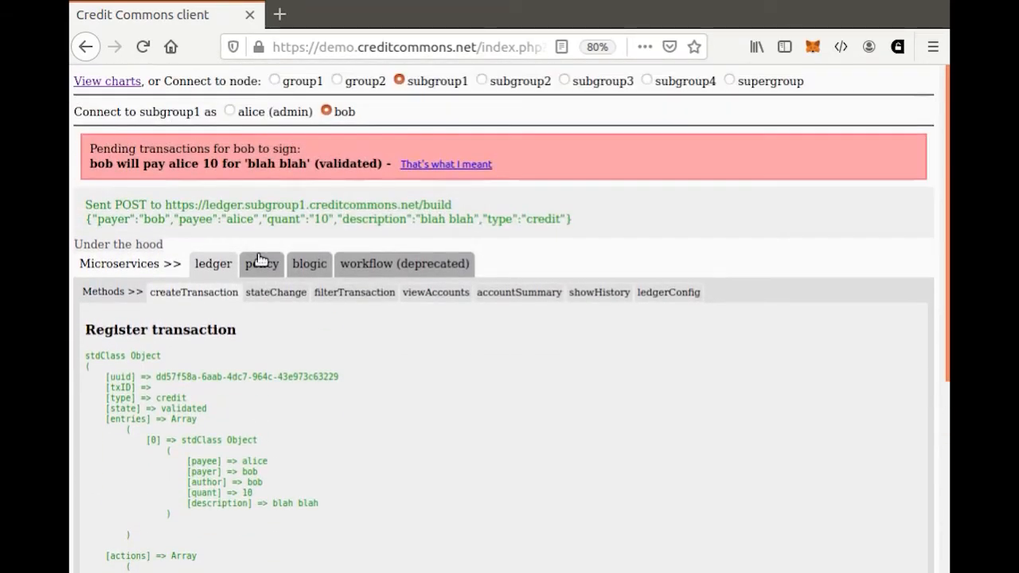
Confirm the validated transaction as its author, and sign it while connected to subgroup1 as the admin.
{"action": "left_click", "coordinate": [458, 165]}
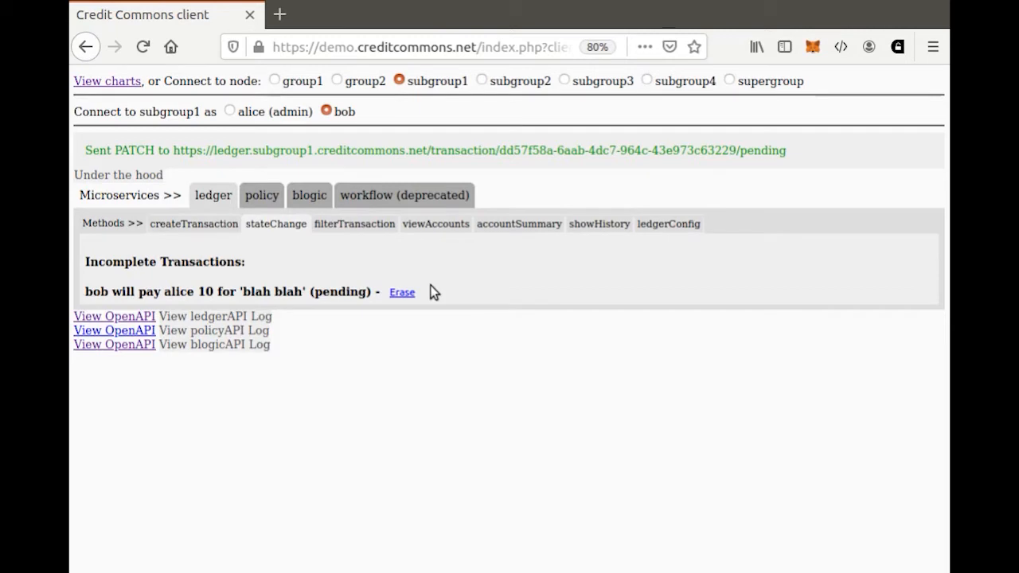
{"action": "left_click", "coordinate": [230, 112]}
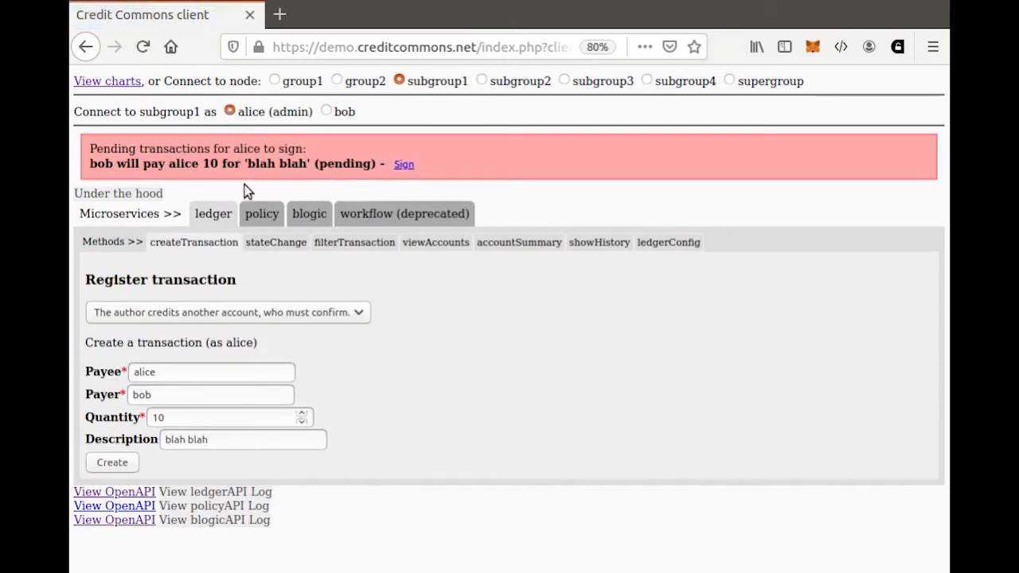
{"action": "mouse_move", "coordinate": [247, 177]}
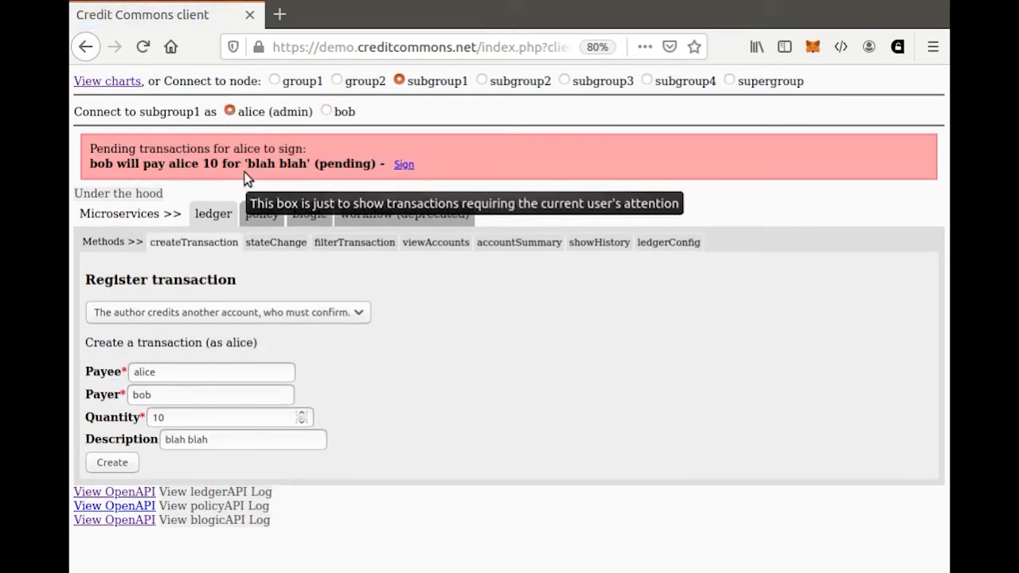
{"action": "left_click", "coordinate": [406, 166]}
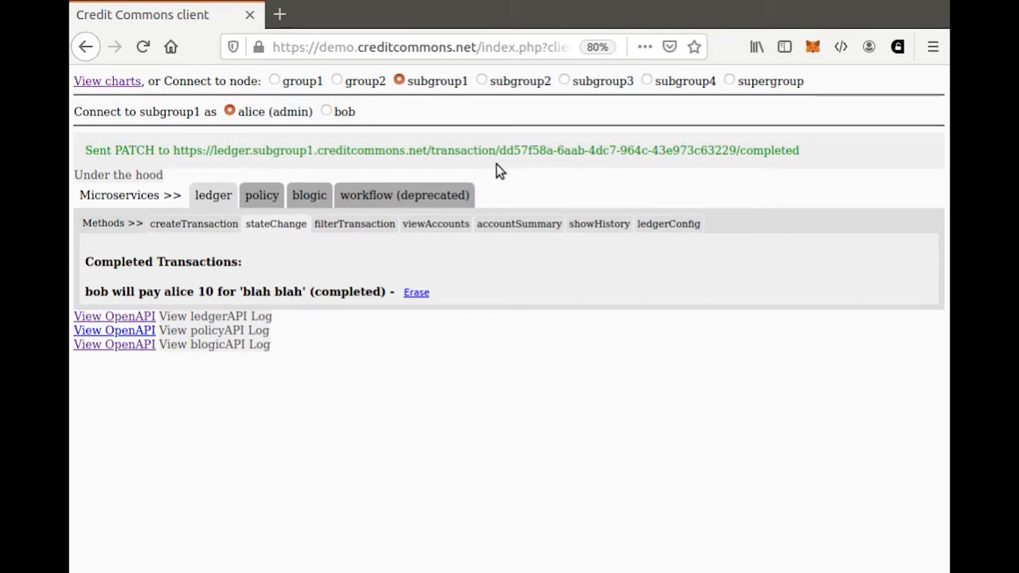
Show the trading summary of the admin account, and view the account balance charts of all ledgers.
{"action": "left_click", "coordinate": [517, 225]}
{"action": "left_click", "coordinate": [287, 319]}
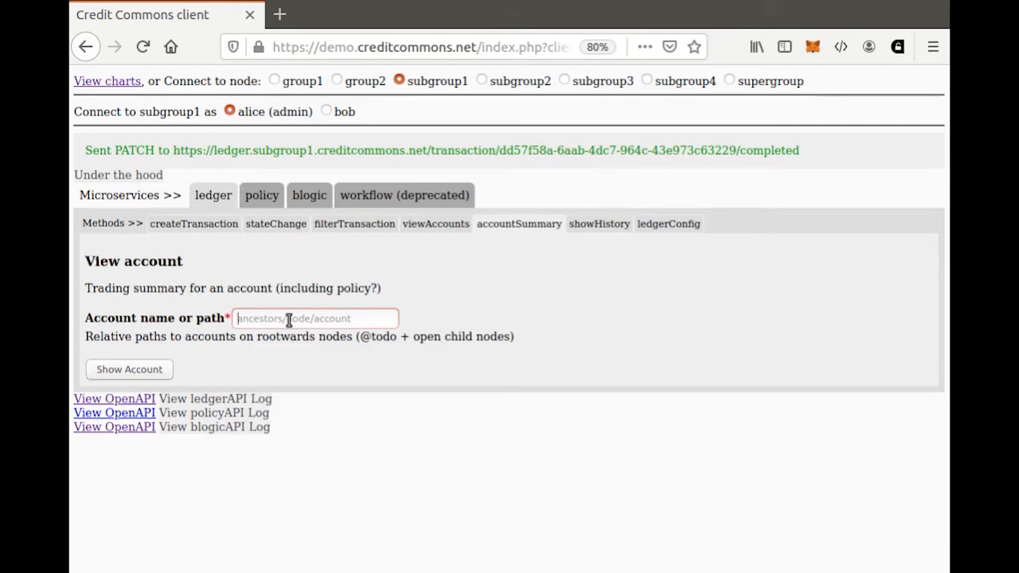
{"action": "type", "text": "alice"}
{"action": "left_click", "coordinate": [375, 281]}
{"action": "left_click", "coordinate": [129, 369]}
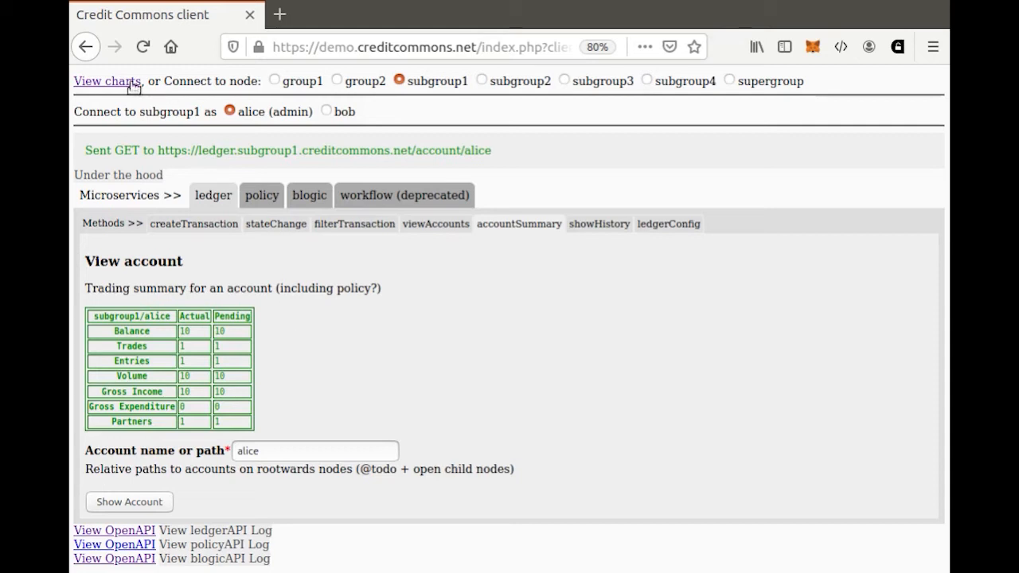
{"action": "left_click", "coordinate": [105, 82]}
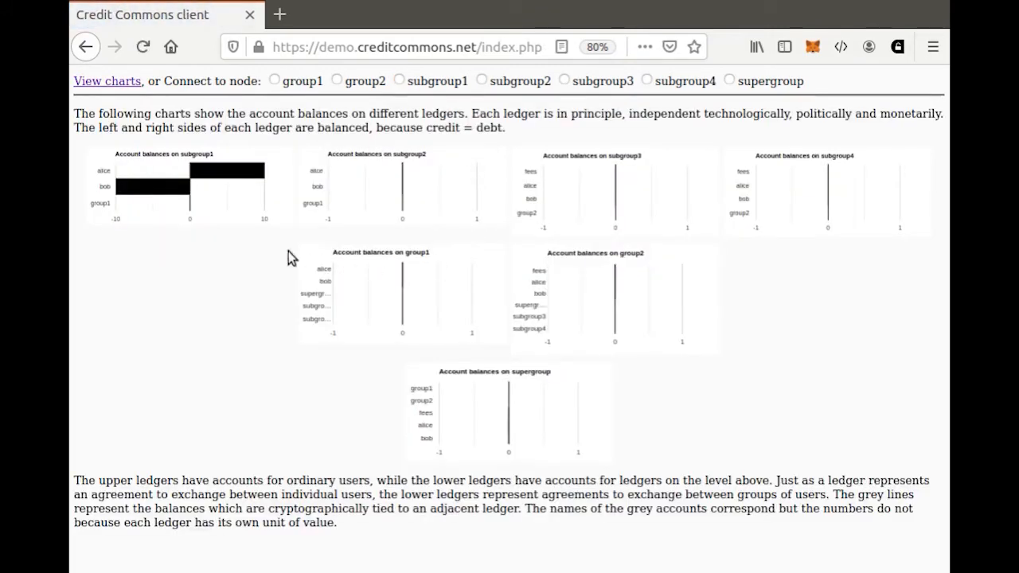
{"action": "mouse_move", "coordinate": [161, 194]}
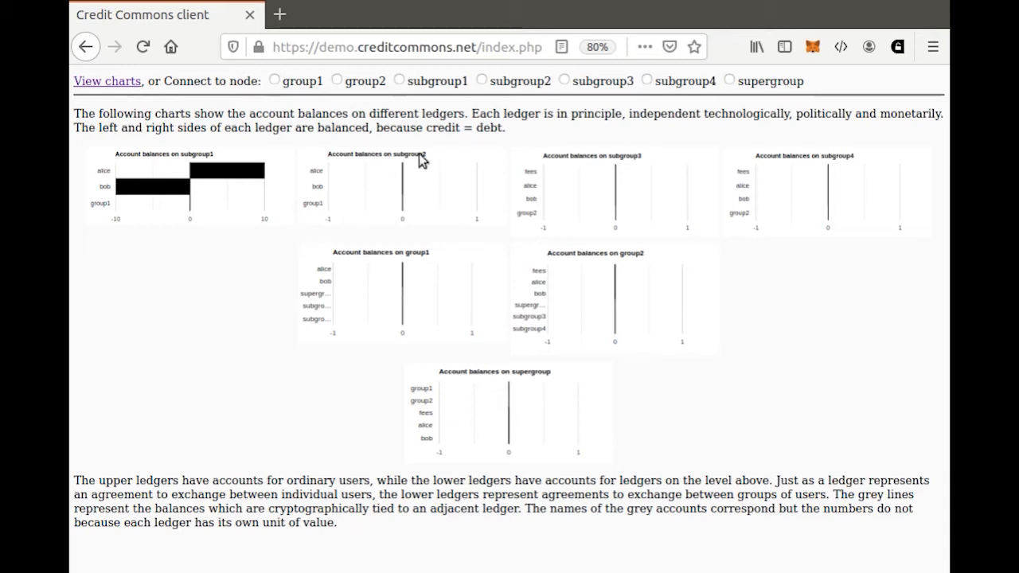
Connect to subgroup2 as the admin, and set the new transaction's payer to the admin account.
{"action": "left_click", "coordinate": [482, 81]}
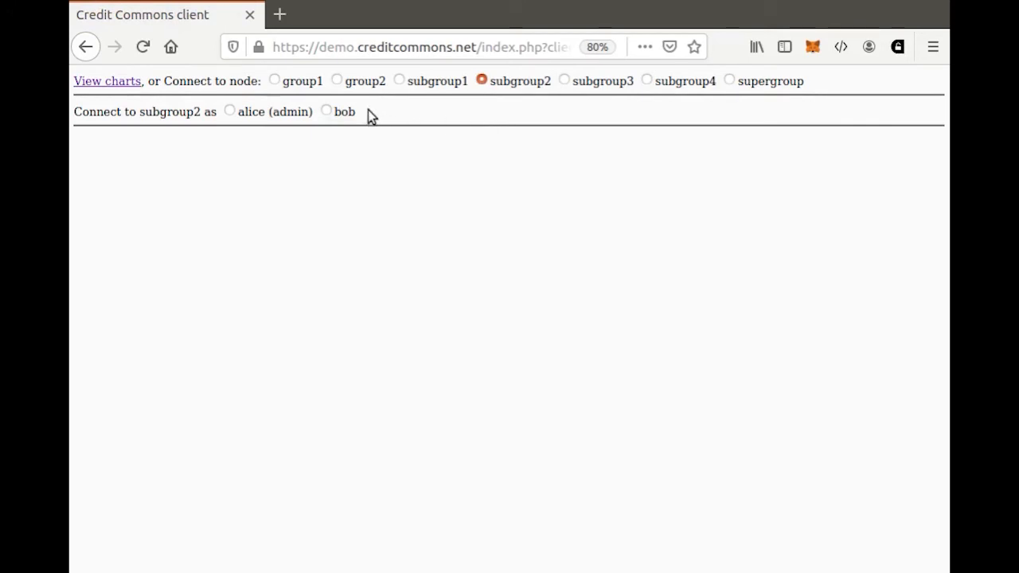
{"action": "left_click", "coordinate": [229, 112]}
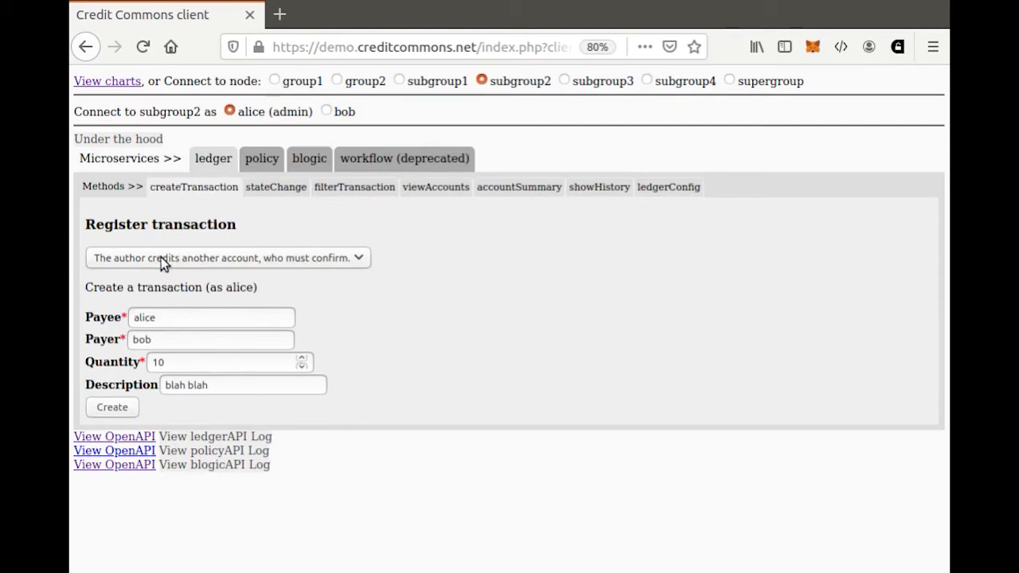
{"action": "double_click", "coordinate": [166, 339]}
{"action": "type", "text": "alice"}
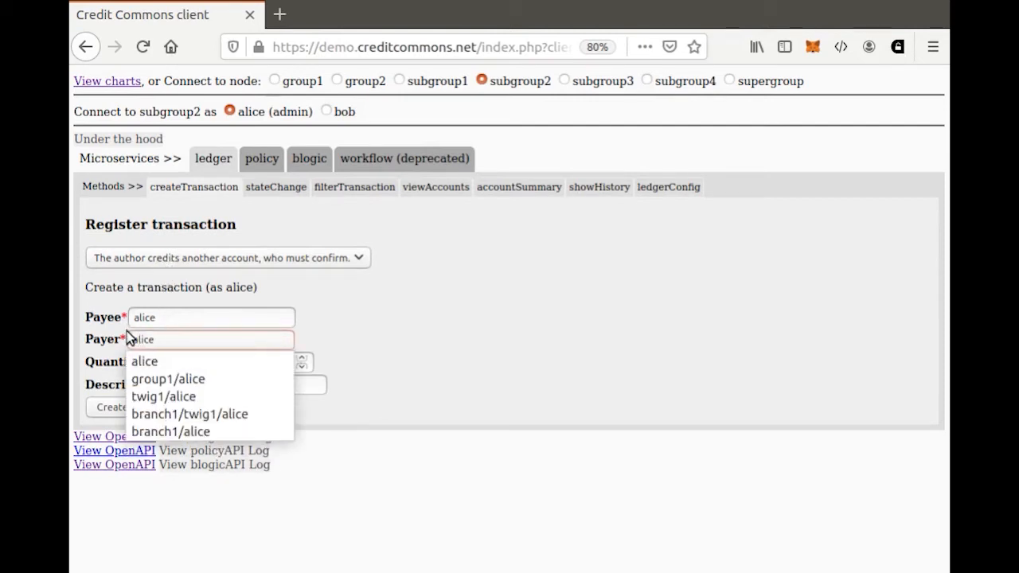
Set the payee to the non-admin account under group2/subgroup4, and create the credit transaction of 10 with description "blah blah".
{"action": "left_click", "coordinate": [164, 315]}
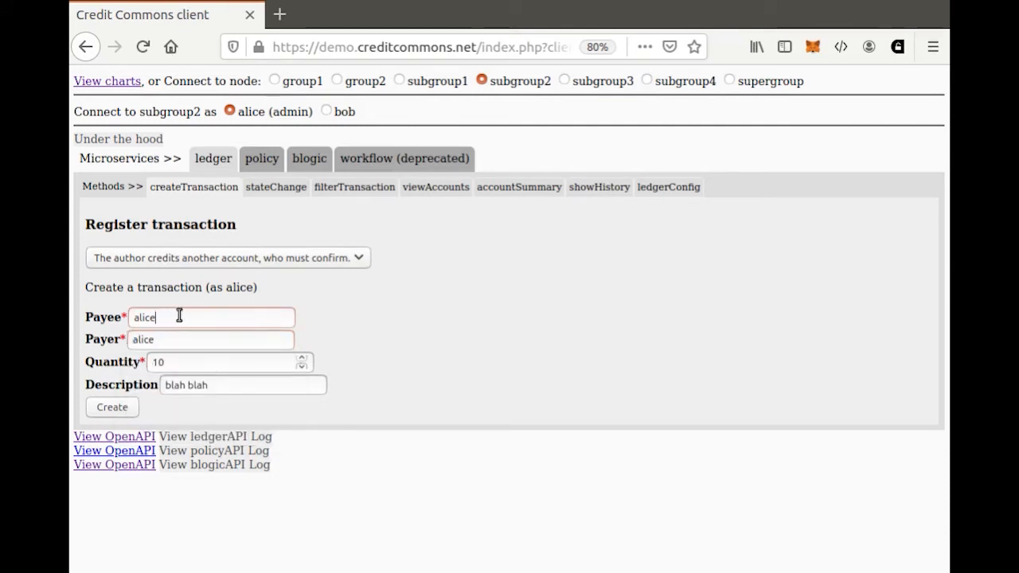
{"action": "left_click_drag", "start_coordinate": [180, 316], "coordinate": [127, 316]}
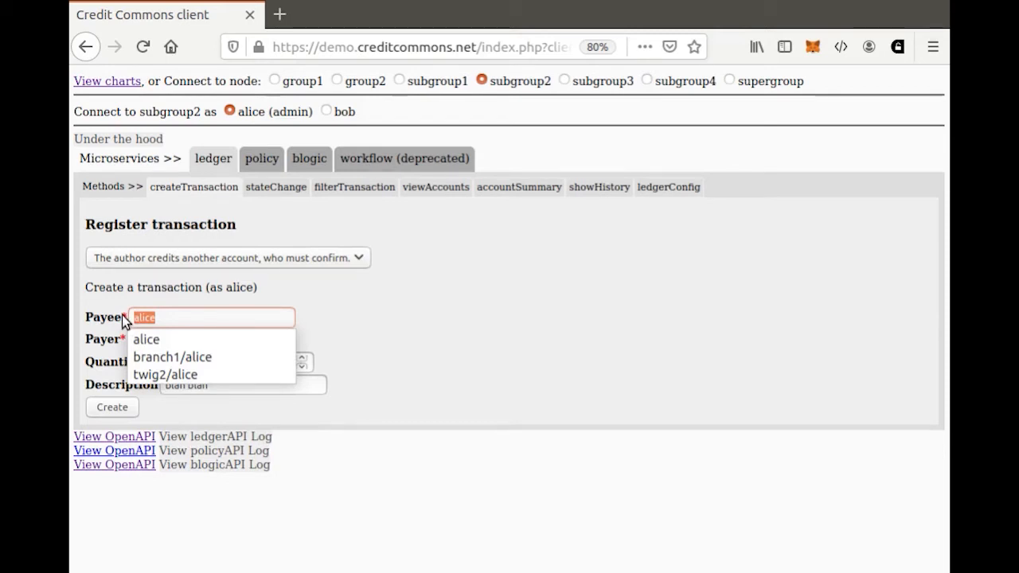
{"action": "type", "text": "group"}
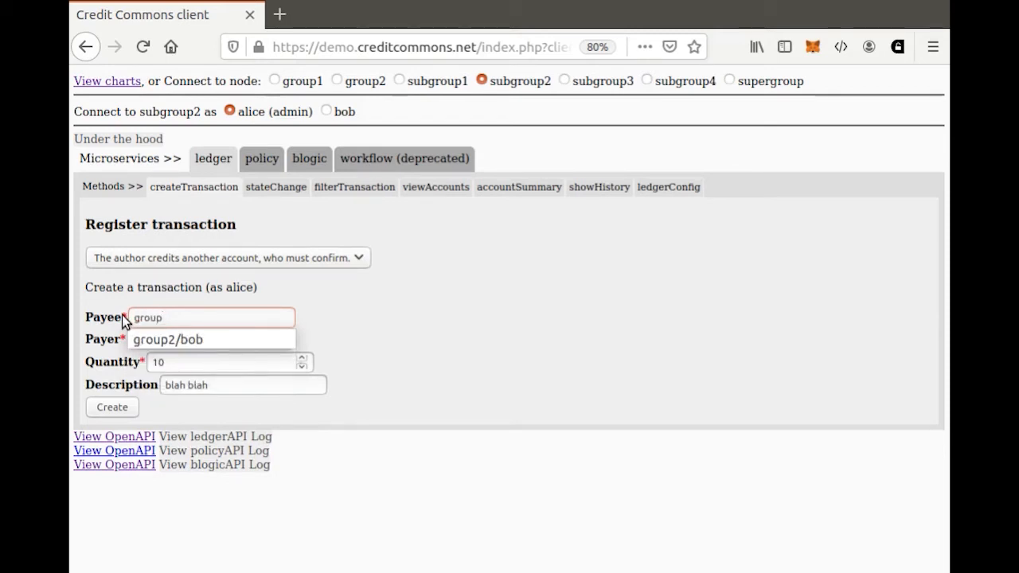
{"action": "type", "text": "2/subgroup"}
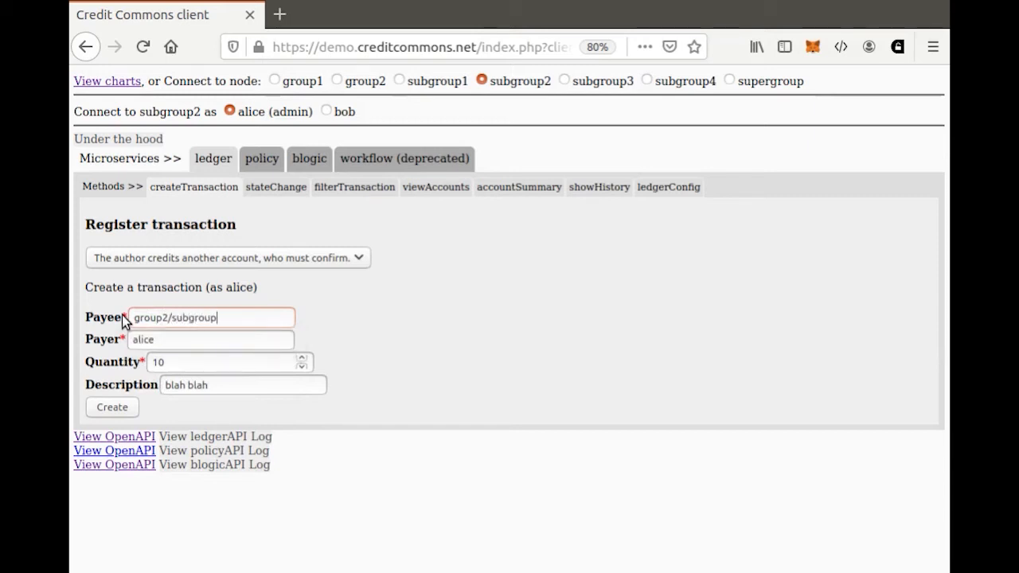
{"action": "type", "text": "4/bob"}
{"action": "left_click", "coordinate": [114, 408]}
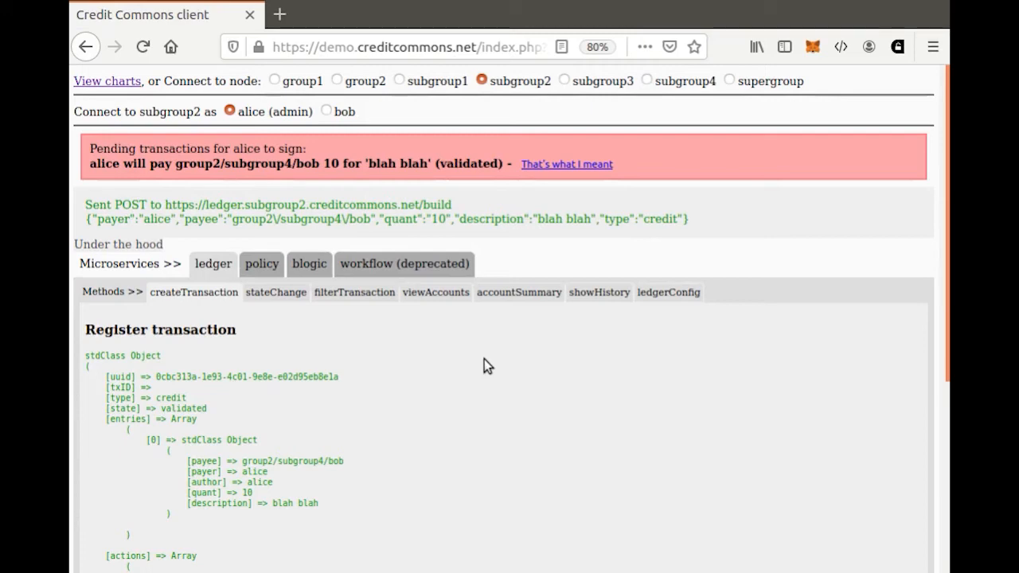
{"action": "scroll", "coordinate": [541, 245], "scroll_direction": "down", "scroll_amount": 1}
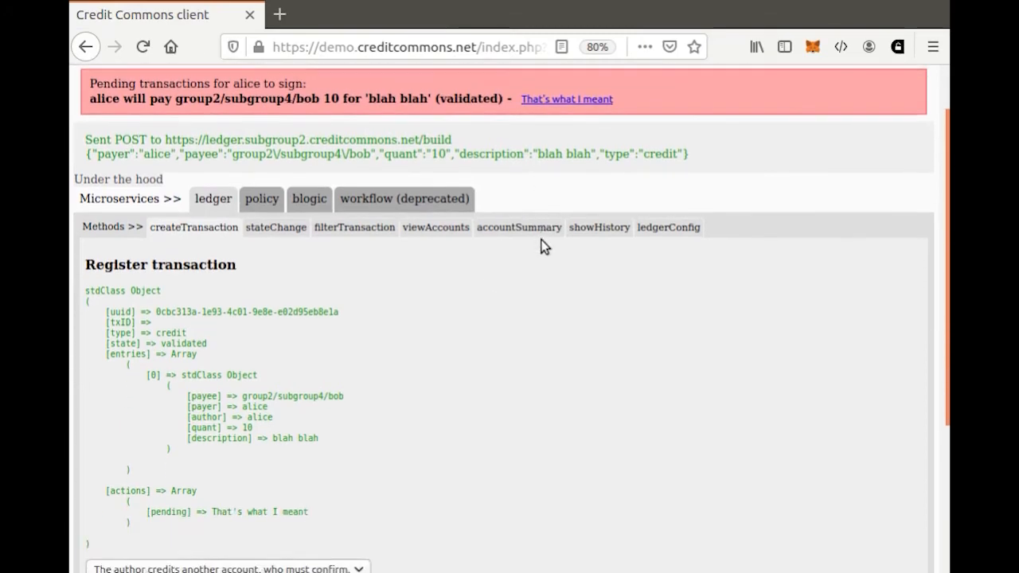
Confirm the validated cross-group transaction as its author, and sign it while connected to subgroup4 as the non-admin payee.
{"action": "scroll", "coordinate": [546, 246], "scroll_direction": "up", "scroll_amount": 1}
{"action": "left_click", "coordinate": [571, 167]}
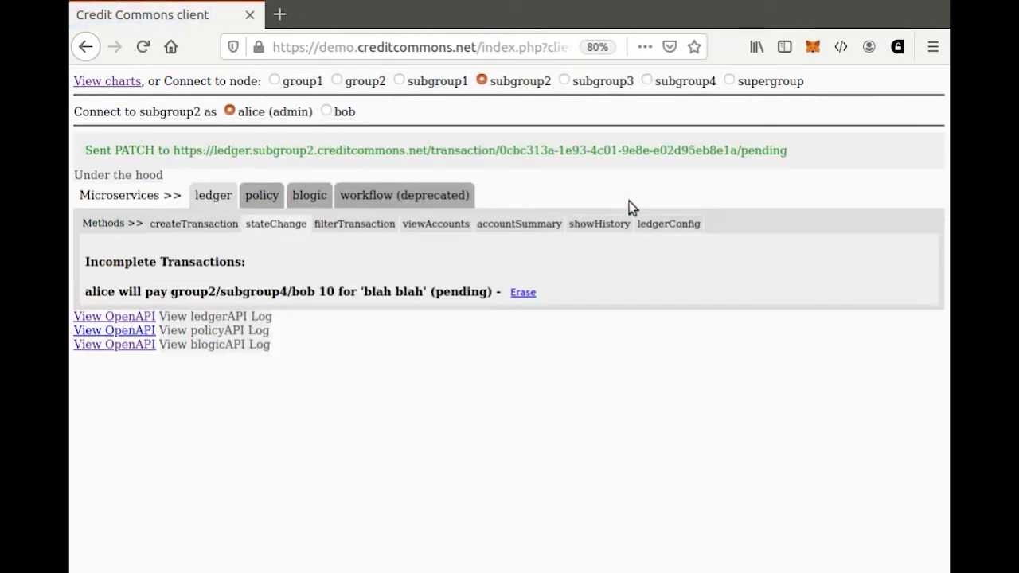
{"action": "left_click", "coordinate": [646, 81]}
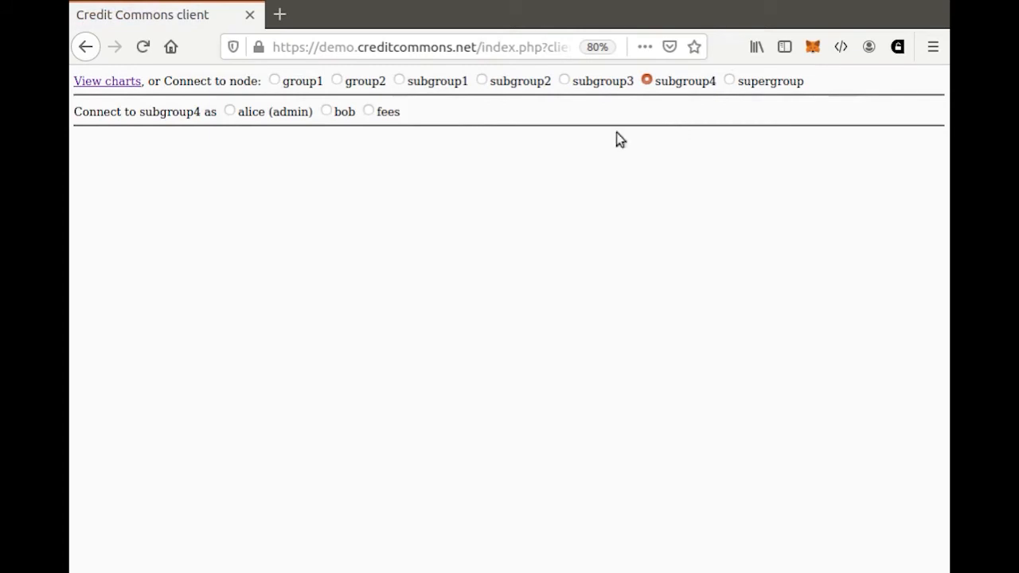
{"action": "left_click", "coordinate": [328, 113]}
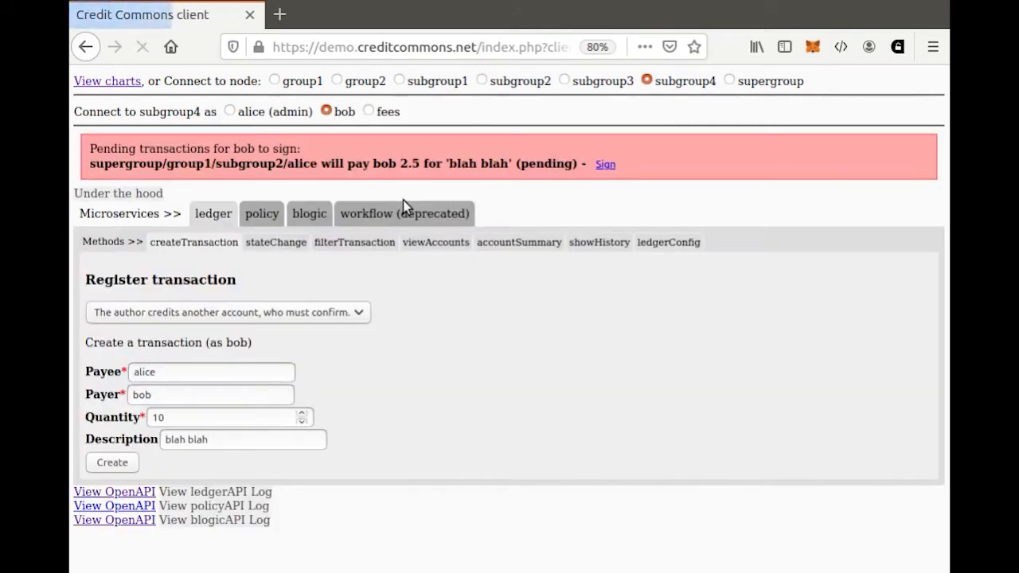
{"action": "left_click", "coordinate": [605, 165]}
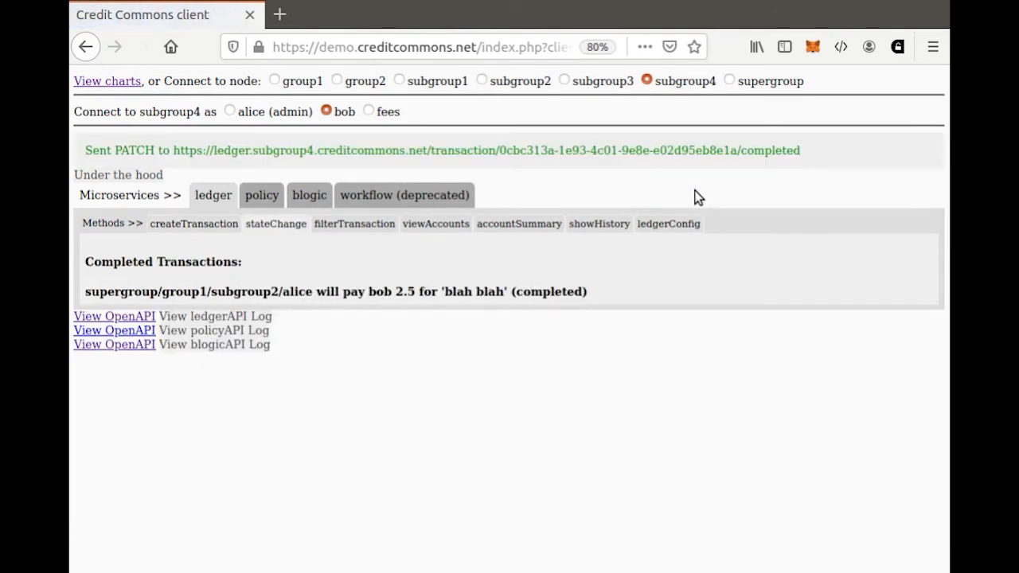
View the account balance charts, and inspect the bars in the supergroup, group2, subgroup4 and subgroup2 ledgers.
{"action": "left_click", "coordinate": [107, 80]}
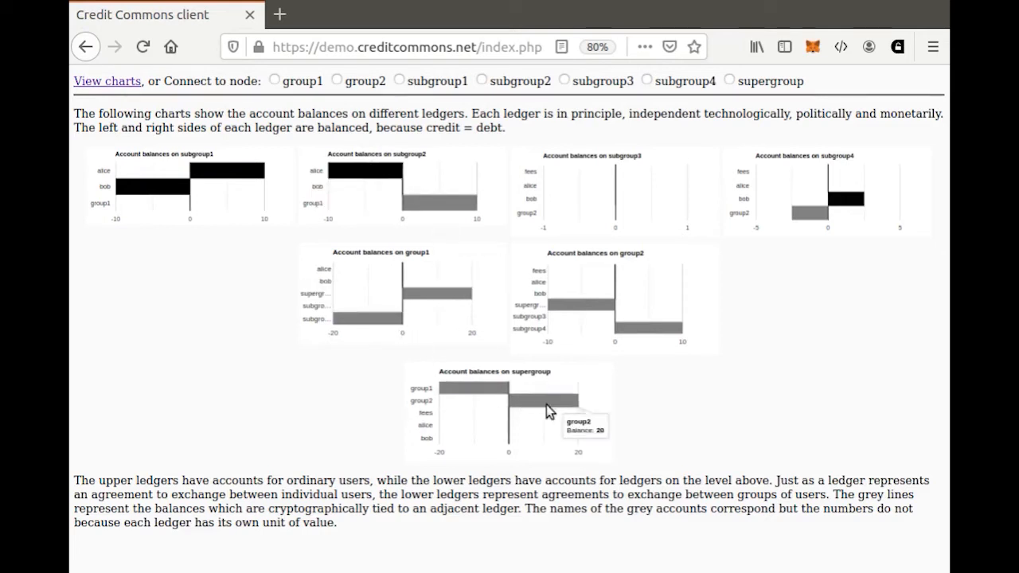
{"action": "mouse_move", "coordinate": [649, 330]}
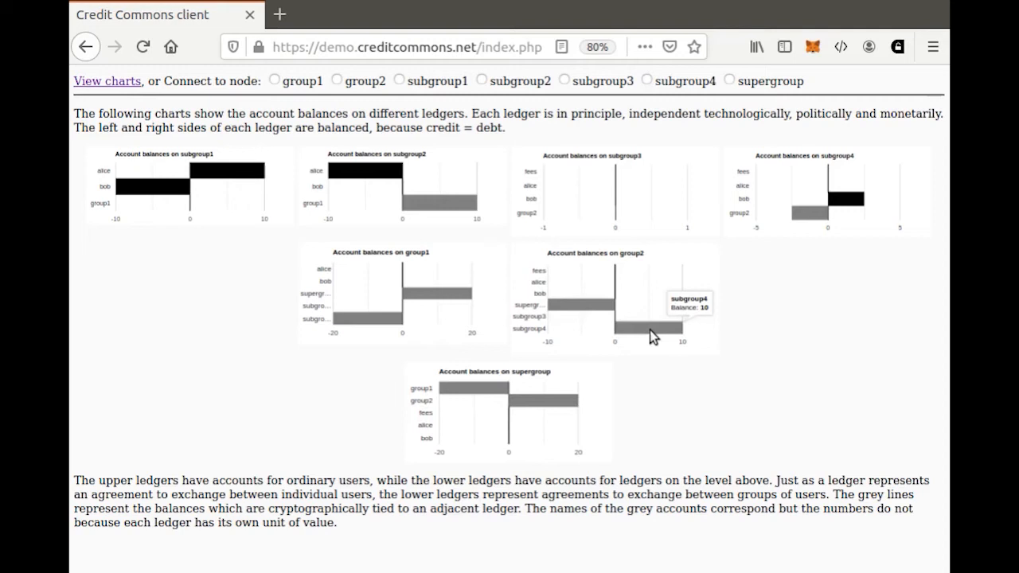
{"action": "mouse_move", "coordinate": [849, 205]}
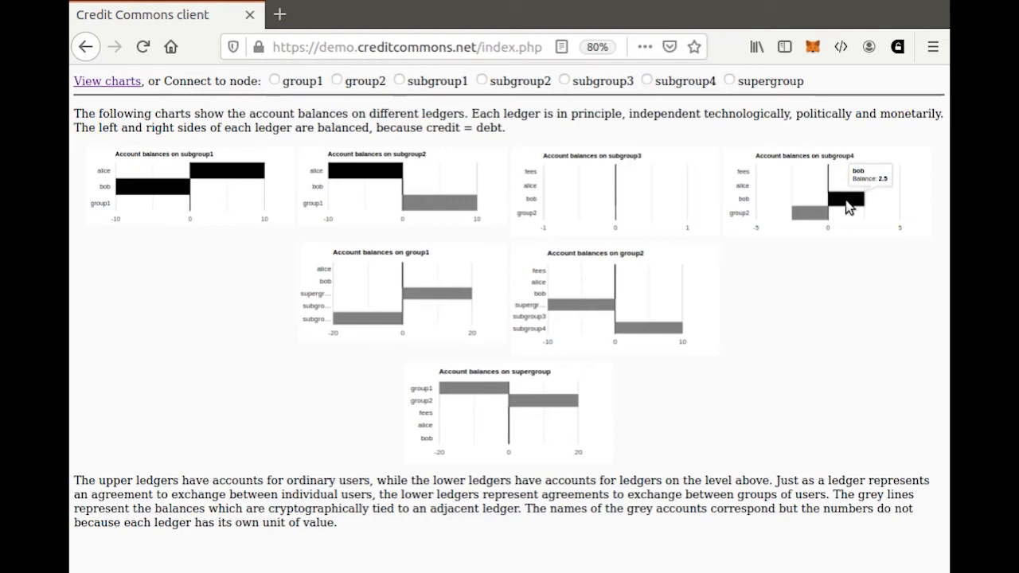
{"action": "mouse_move", "coordinate": [364, 174]}
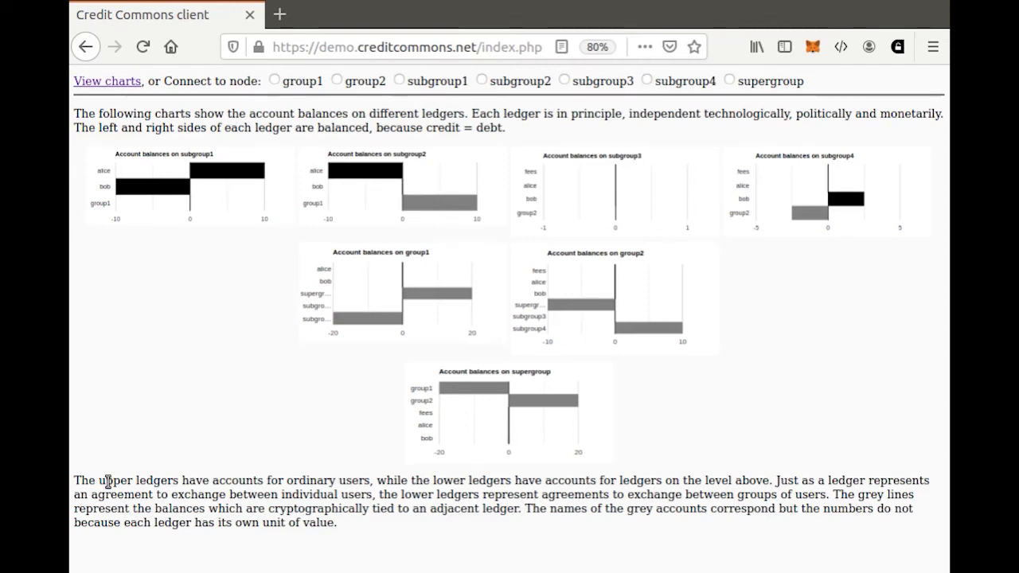
Connect to subgroup1 as the admin, and list the accounts on its ledger without details.
{"action": "left_click", "coordinate": [396, 83]}
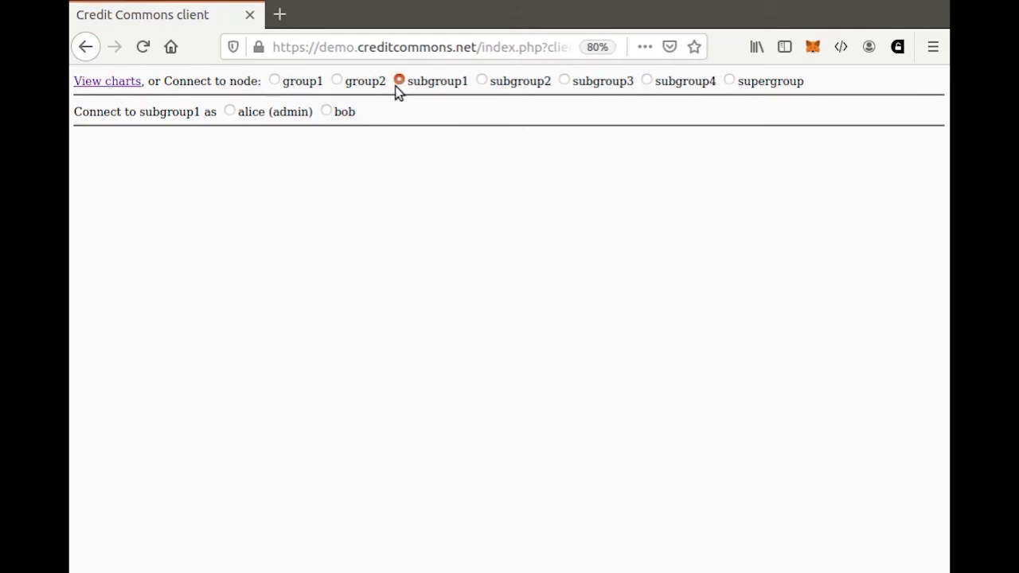
{"action": "left_click", "coordinate": [230, 111]}
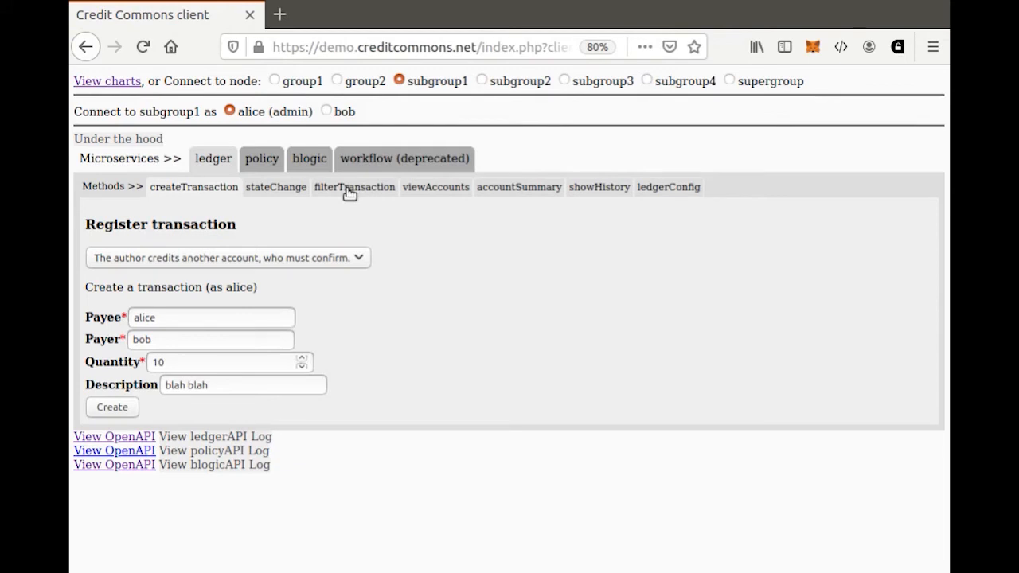
{"action": "left_click", "coordinate": [349, 191]}
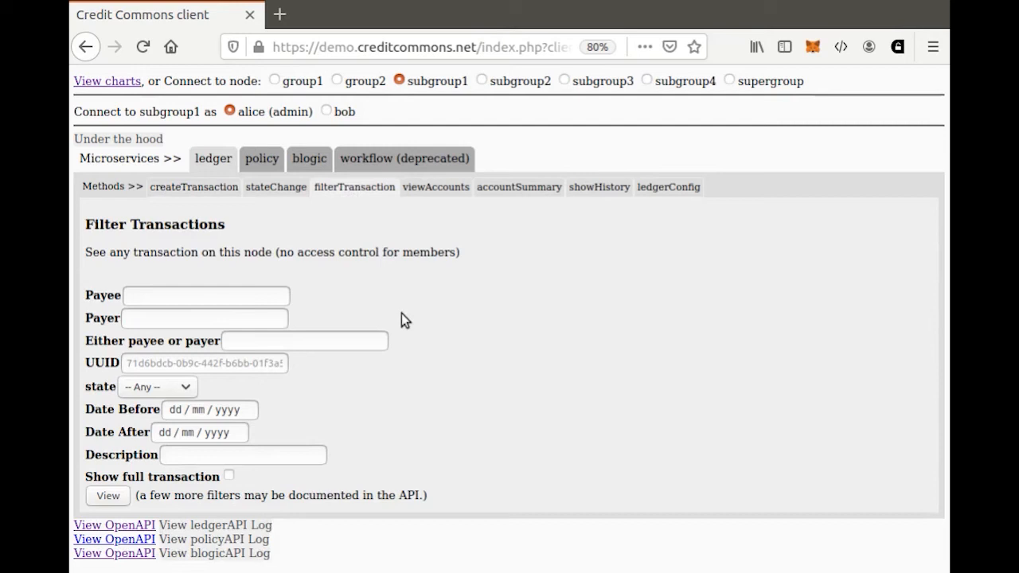
{"action": "left_click", "coordinate": [435, 187]}
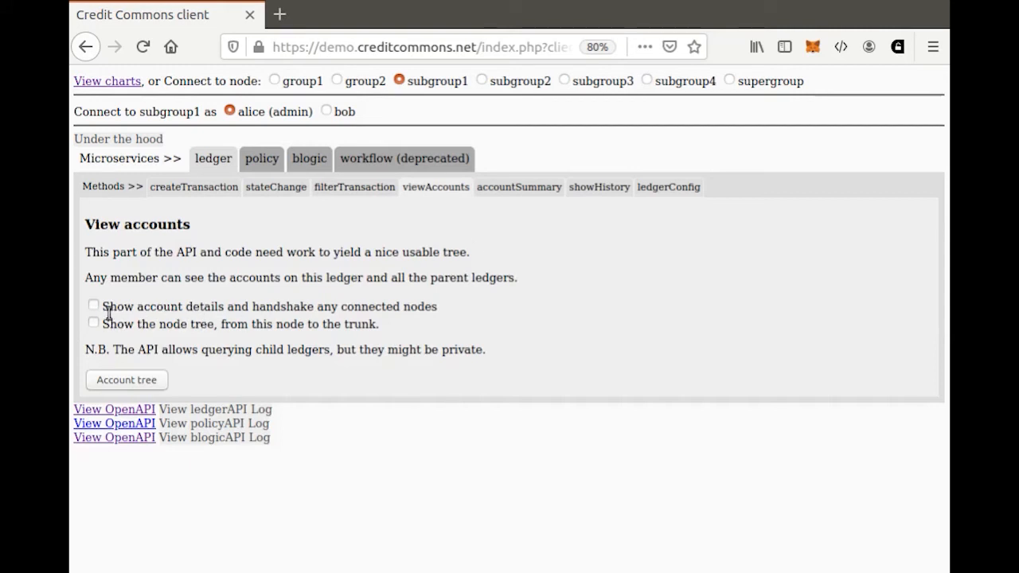
{"action": "left_click", "coordinate": [129, 380]}
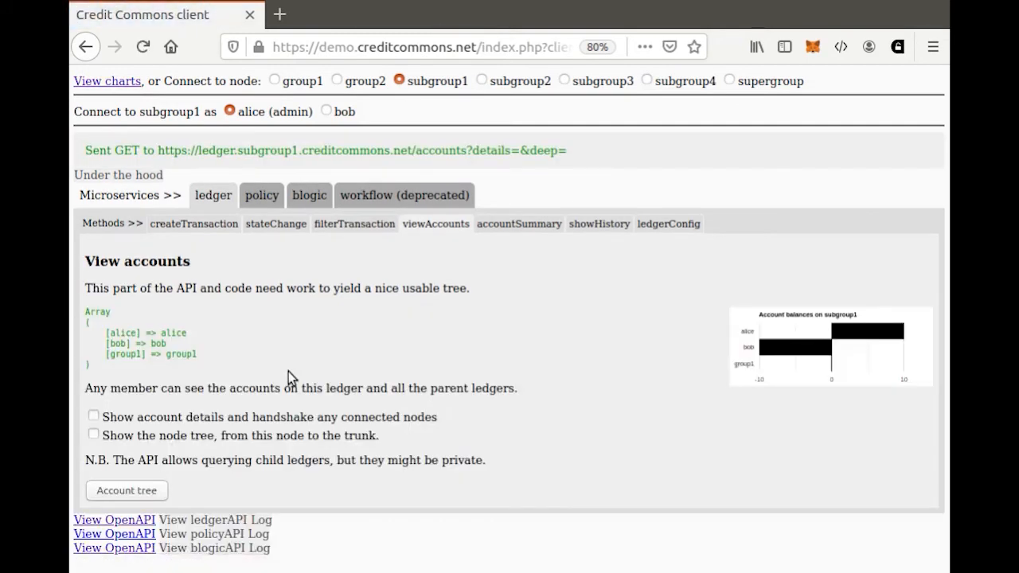
Show the subgroup1 accounts with their account details and a handshake of any connected nodes.
{"action": "left_click", "coordinate": [94, 416]}
{"action": "left_click", "coordinate": [132, 492]}
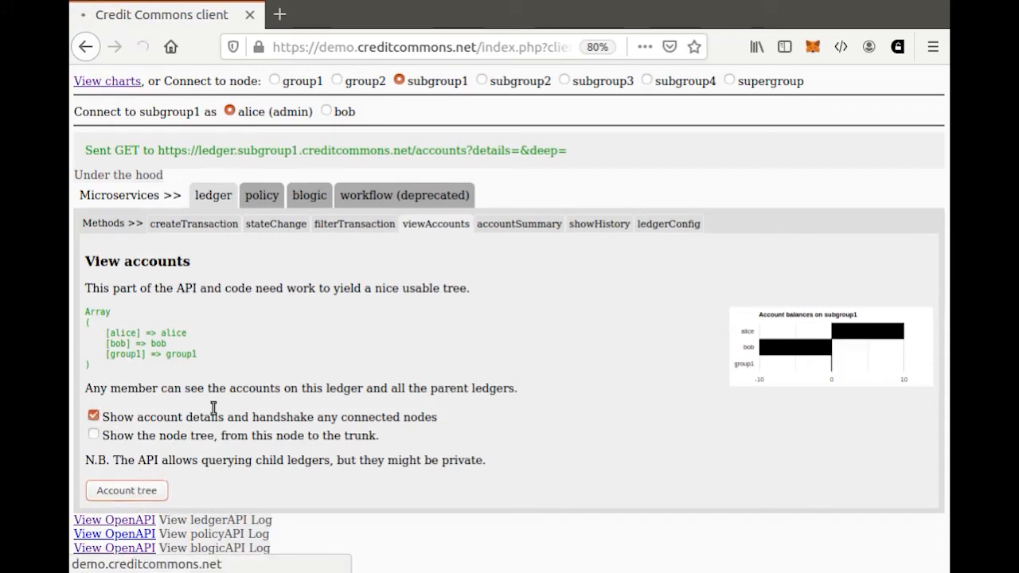
{"action": "scroll", "coordinate": [306, 331], "scroll_direction": "down", "scroll_amount": 2}
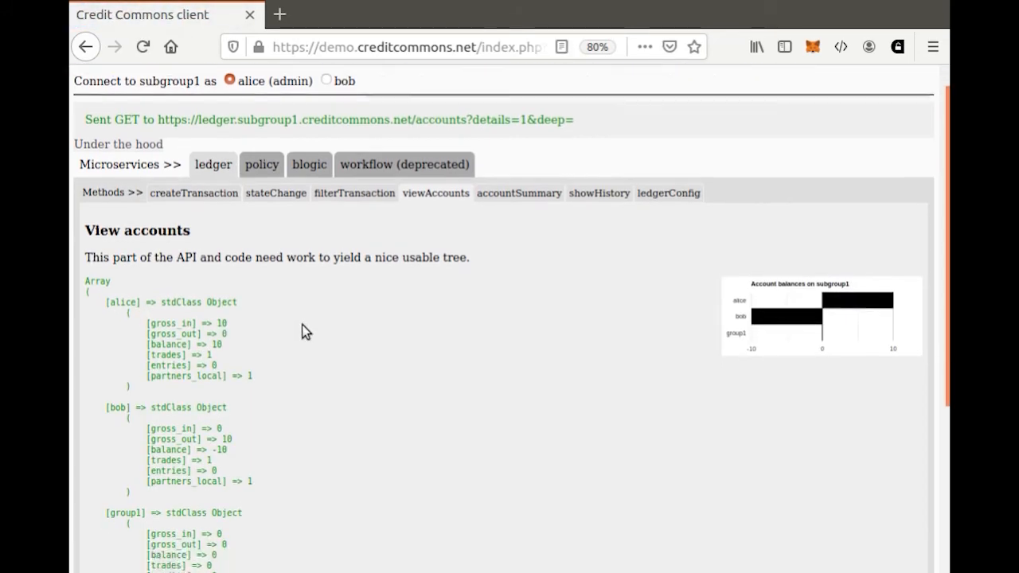
{"action": "scroll", "coordinate": [307, 332], "scroll_direction": "down", "scroll_amount": 5}
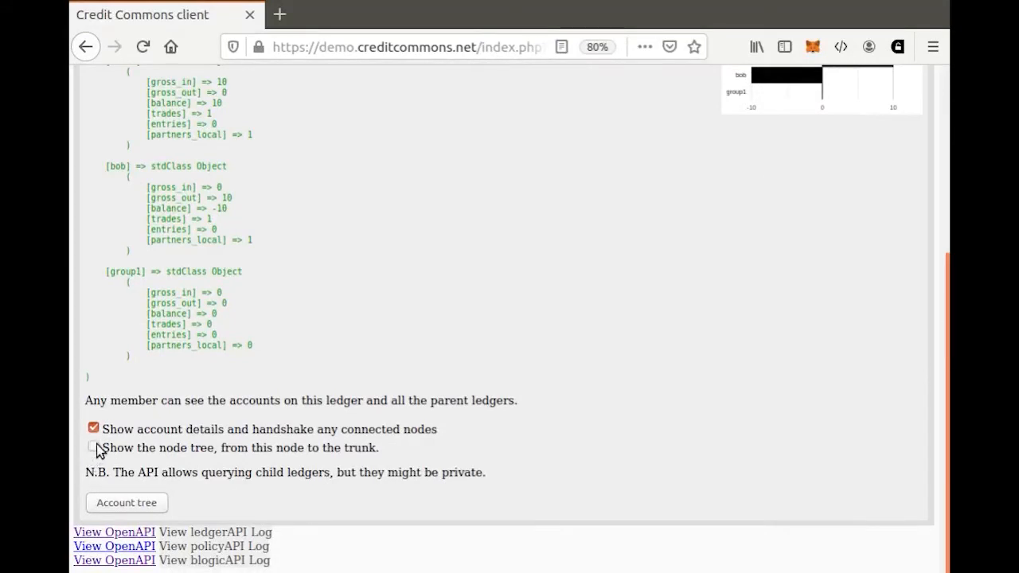
Show the node tree of accounts from subgroup1 to the trunk, with the account details turned off.
{"action": "left_click", "coordinate": [94, 448]}
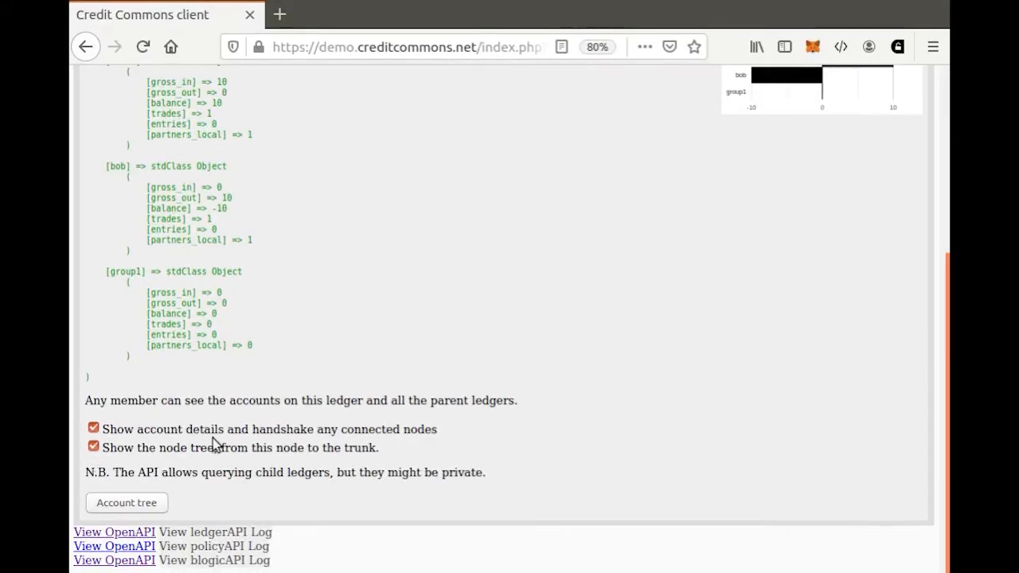
{"action": "left_click", "coordinate": [94, 429]}
{"action": "left_click", "coordinate": [143, 502]}
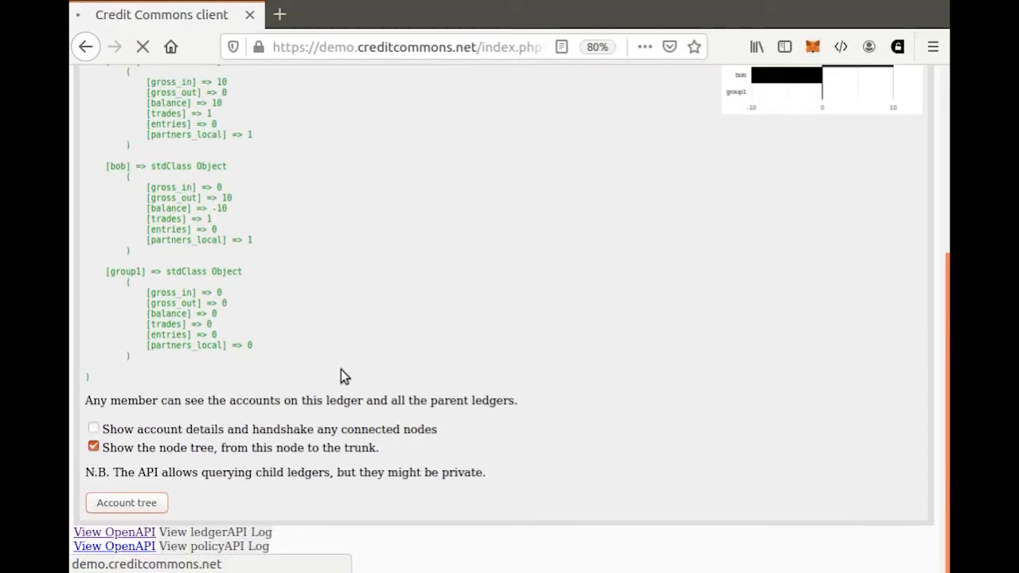
{"action": "scroll", "coordinate": [340, 376], "scroll_direction": "down", "scroll_amount": 2}
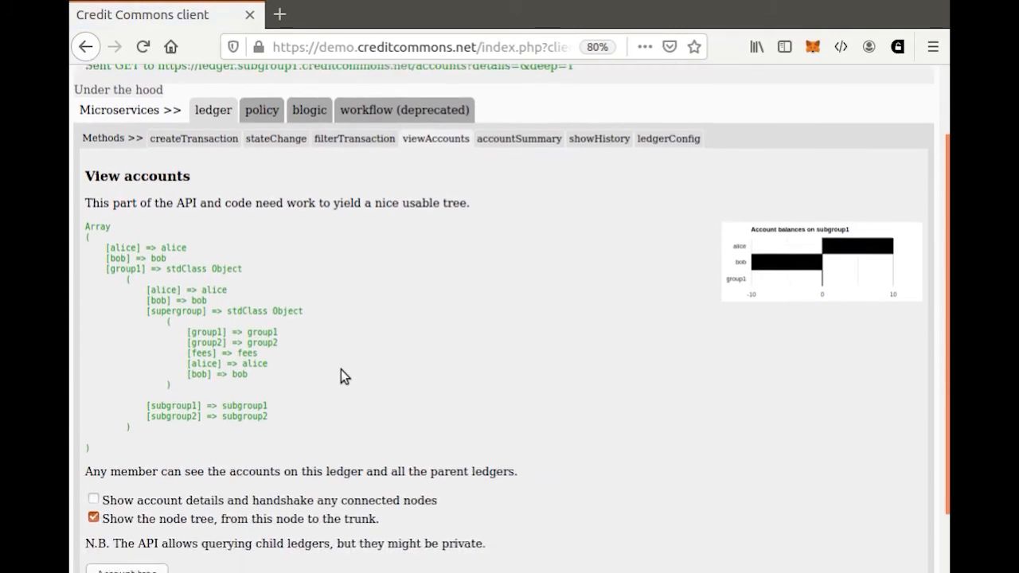
{"action": "scroll", "coordinate": [340, 376], "scroll_direction": "down", "scroll_amount": 1}
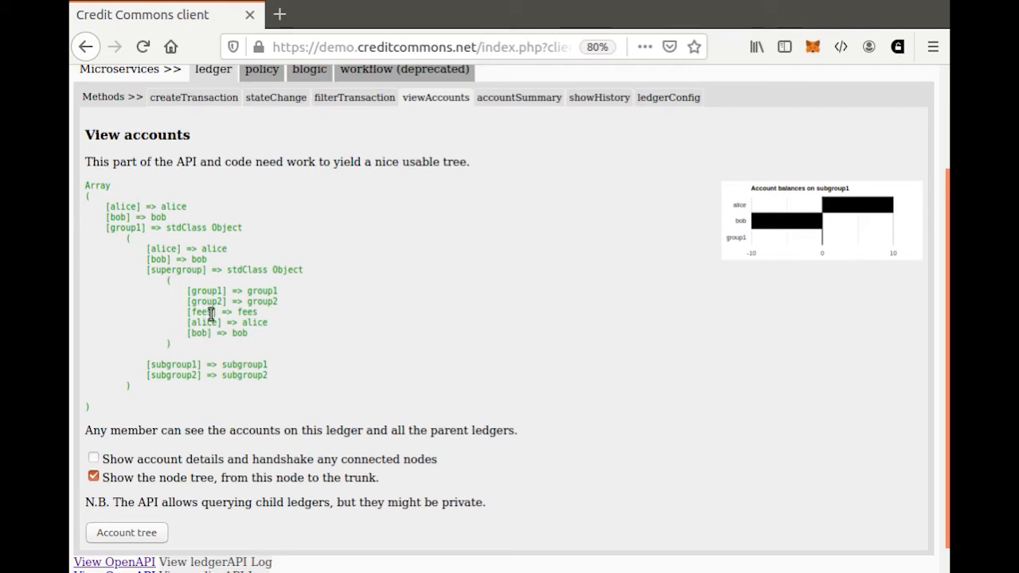
{"action": "scroll", "coordinate": [210, 313], "scroll_direction": "up", "scroll_amount": 2}
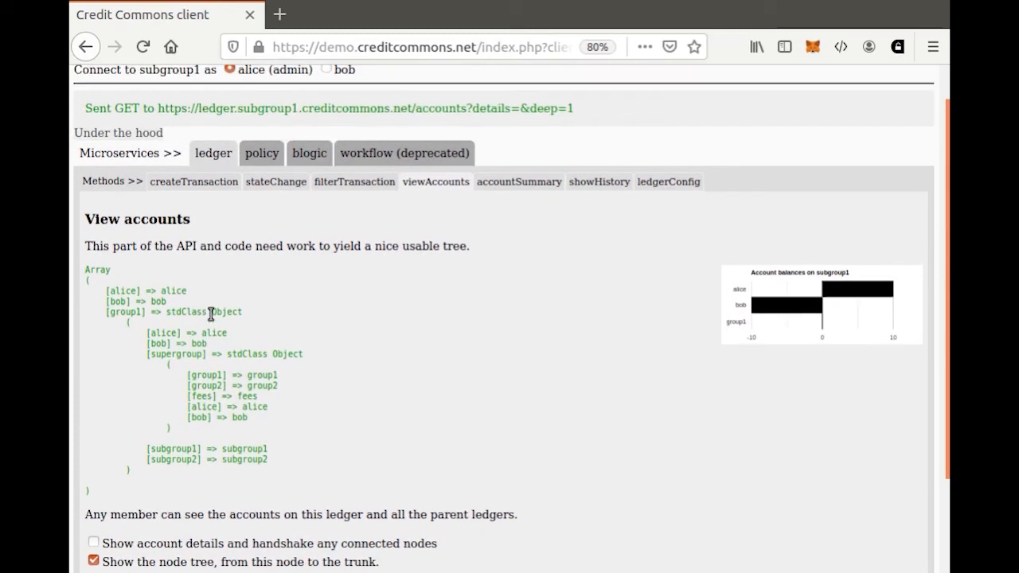
Show the trading summary of subgroup1's admin account, and open its account history form.
{"action": "left_click", "coordinate": [526, 182]}
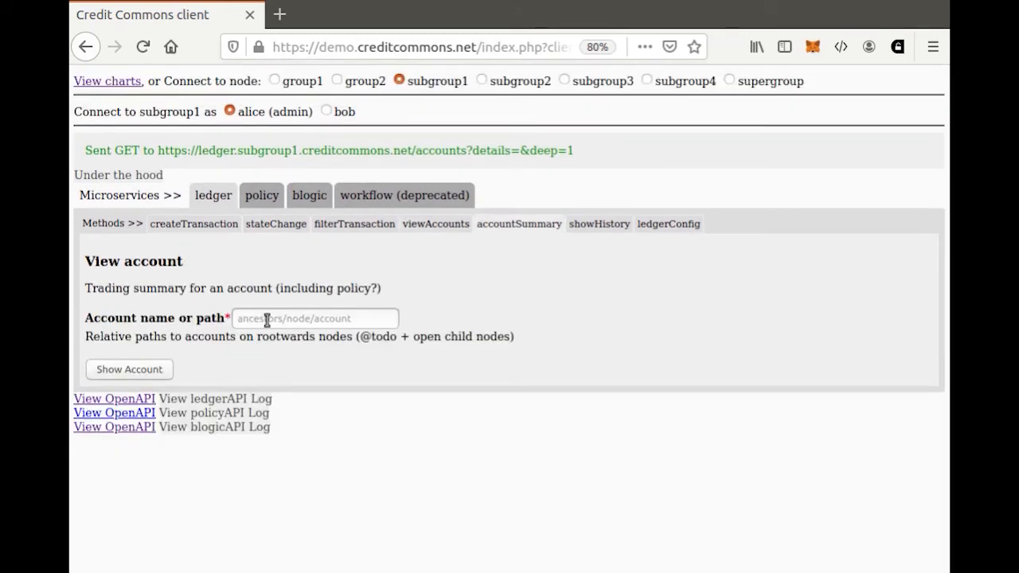
{"action": "left_click", "coordinate": [266, 318]}
{"action": "type", "text": "alice"}
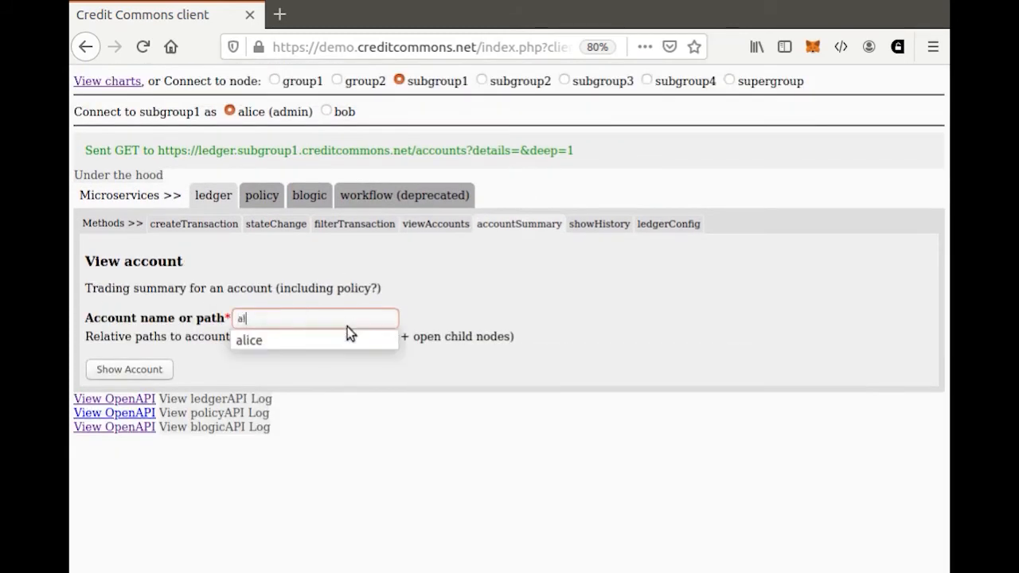
{"action": "left_click", "coordinate": [152, 374]}
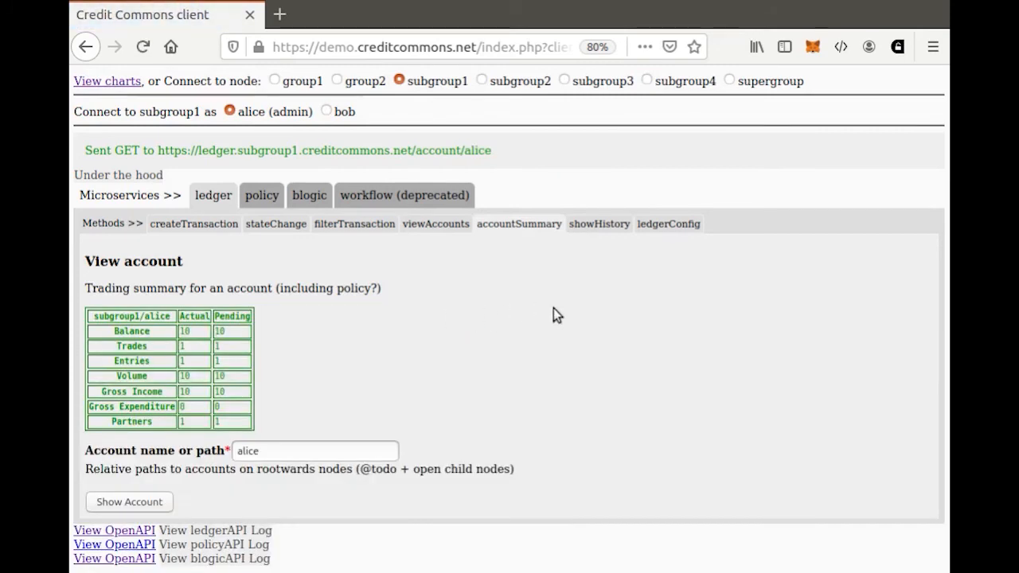
{"action": "left_click", "coordinate": [598, 224]}
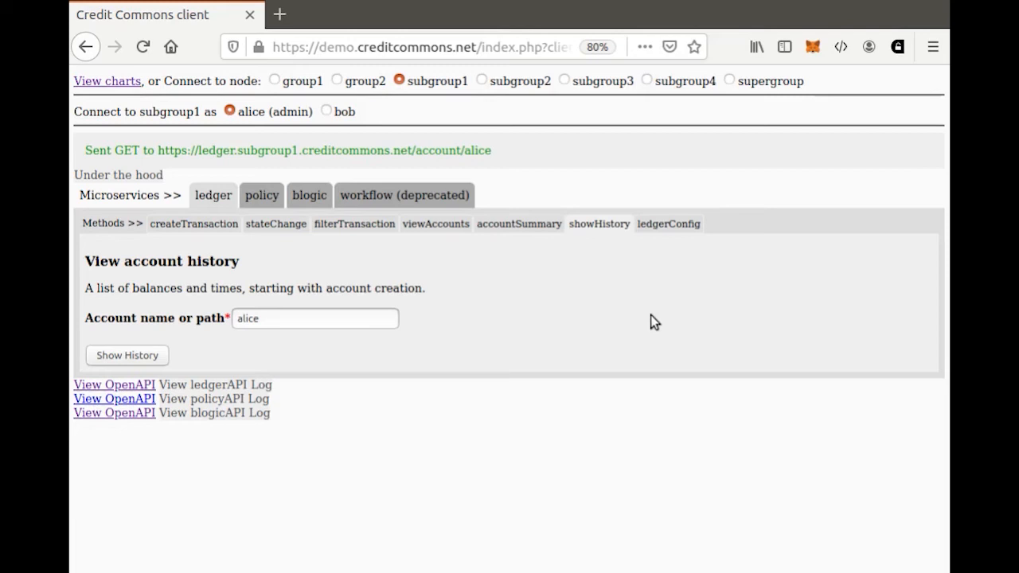
View the ledger configuration of subgroup1, and fetch the existing policy of the admin account.
{"action": "left_click", "coordinate": [675, 224]}
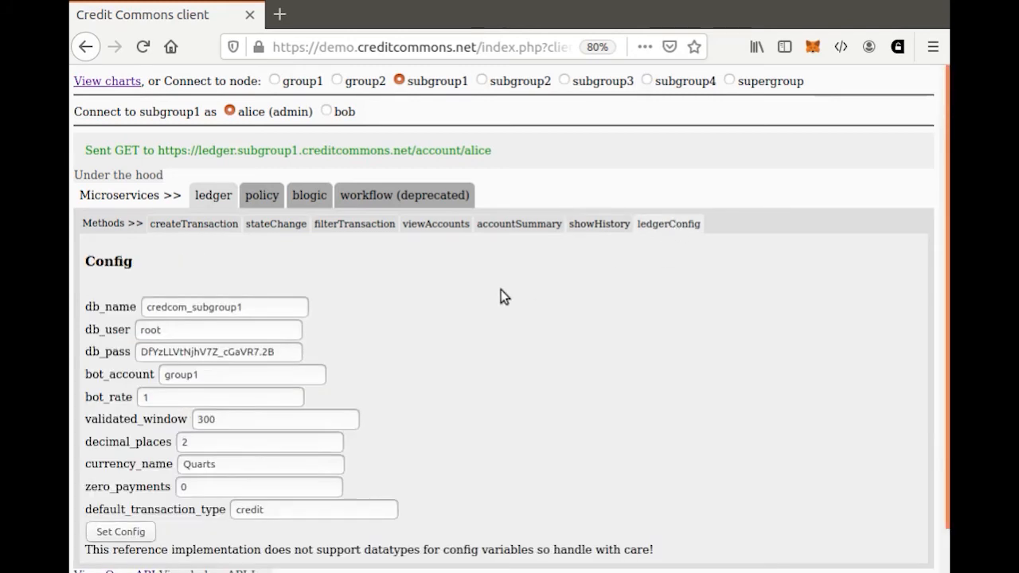
{"action": "left_click", "coordinate": [262, 200]}
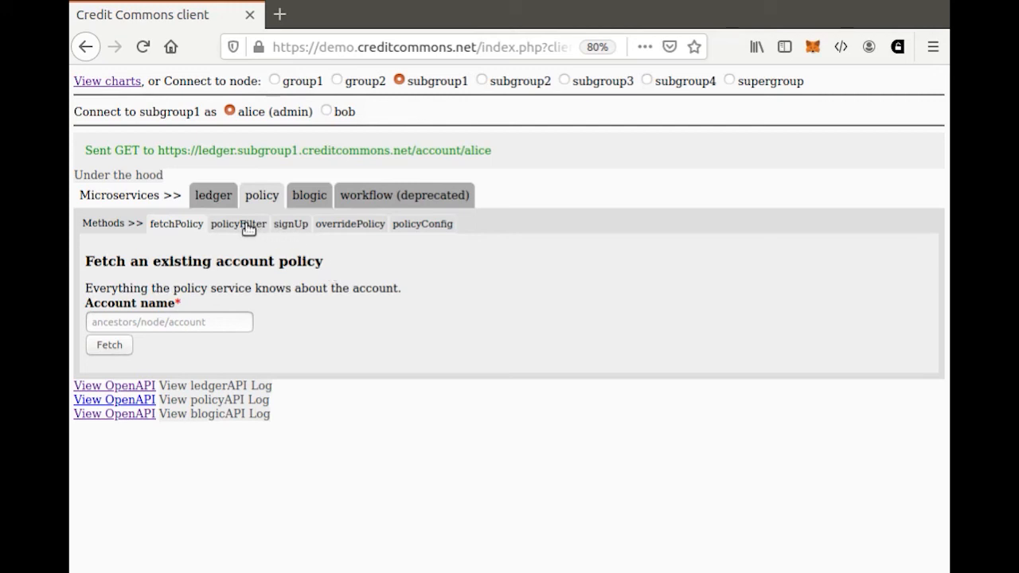
{"action": "left_click", "coordinate": [165, 326]}
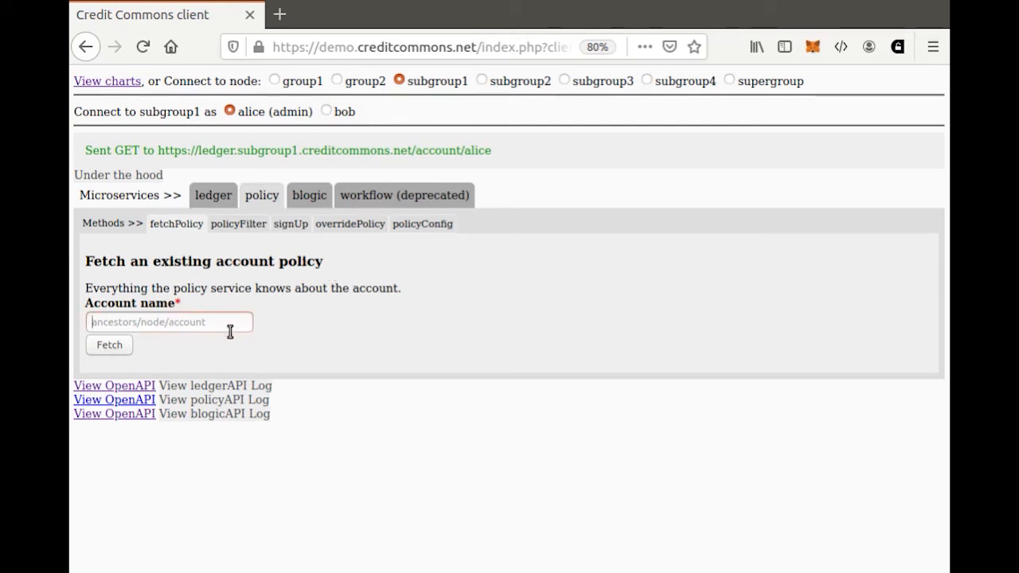
{"action": "type", "text": "alice"}
{"action": "left_click", "coordinate": [110, 347]}
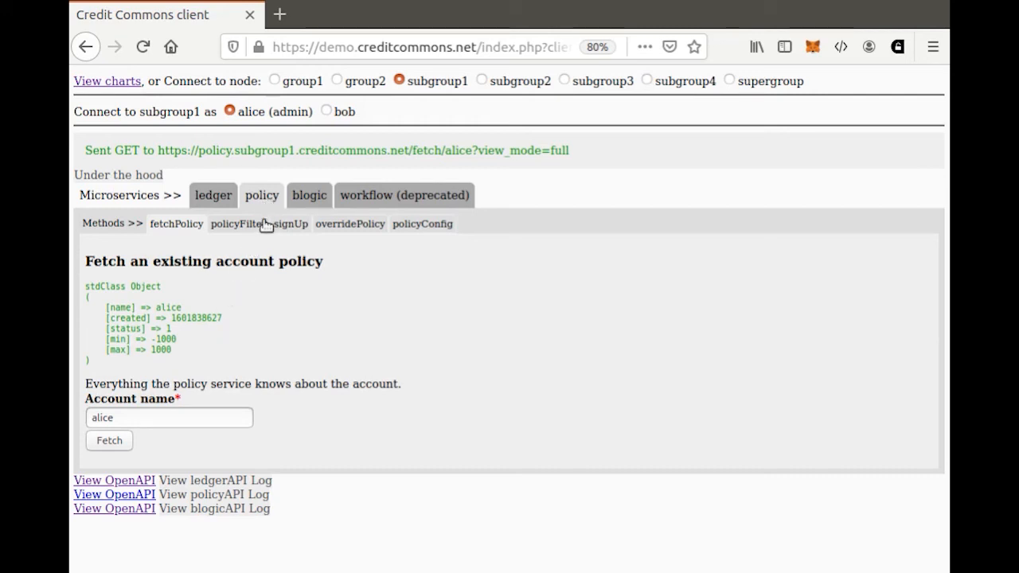
View the new account form, and filter the account policies by Active status, shown as full policy with defaults.
{"action": "left_click", "coordinate": [293, 225]}
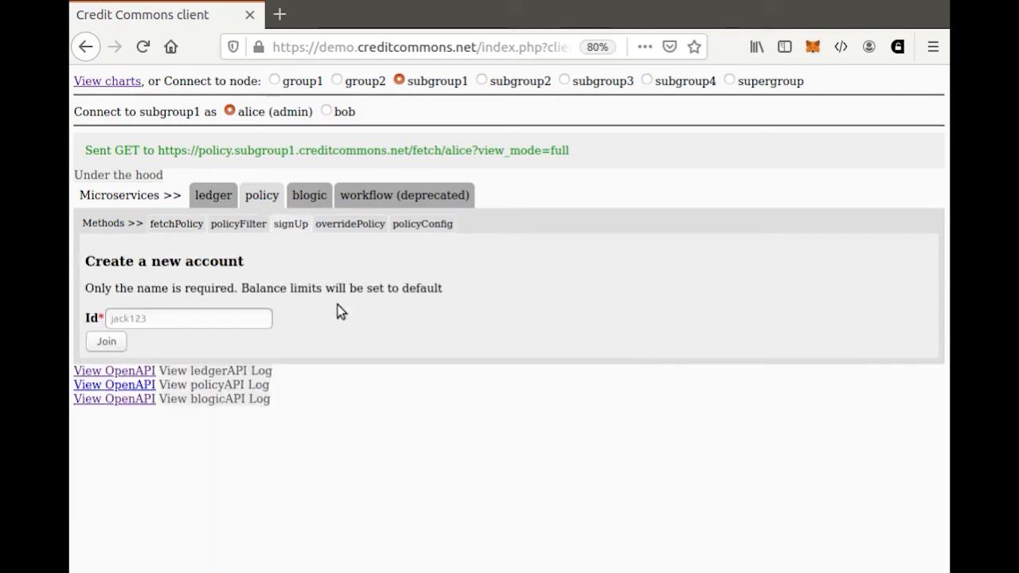
{"action": "left_click", "coordinate": [239, 225]}
{"action": "left_click", "coordinate": [140, 332]}
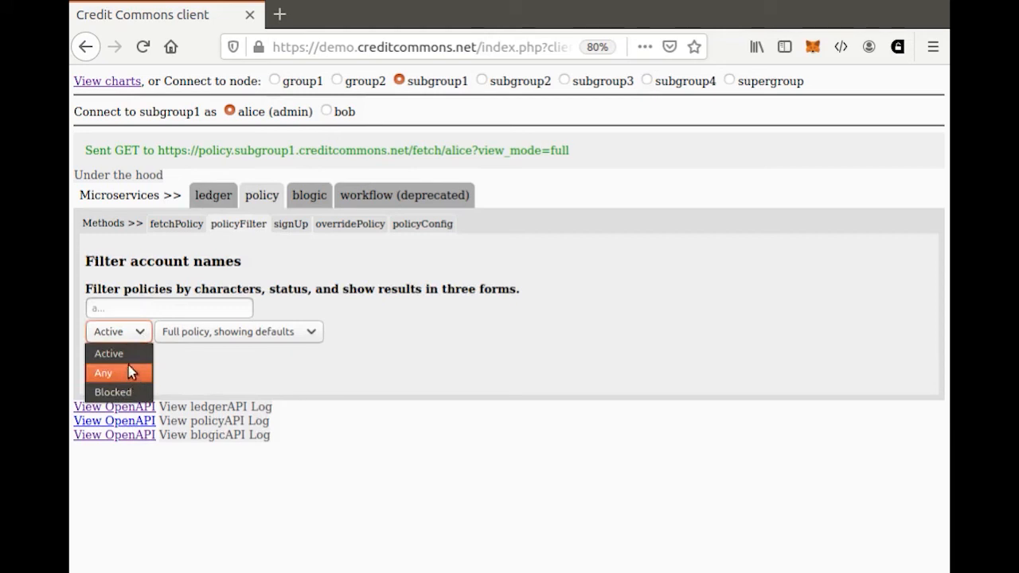
{"action": "left_click", "coordinate": [128, 354]}
{"action": "left_click", "coordinate": [111, 366]}
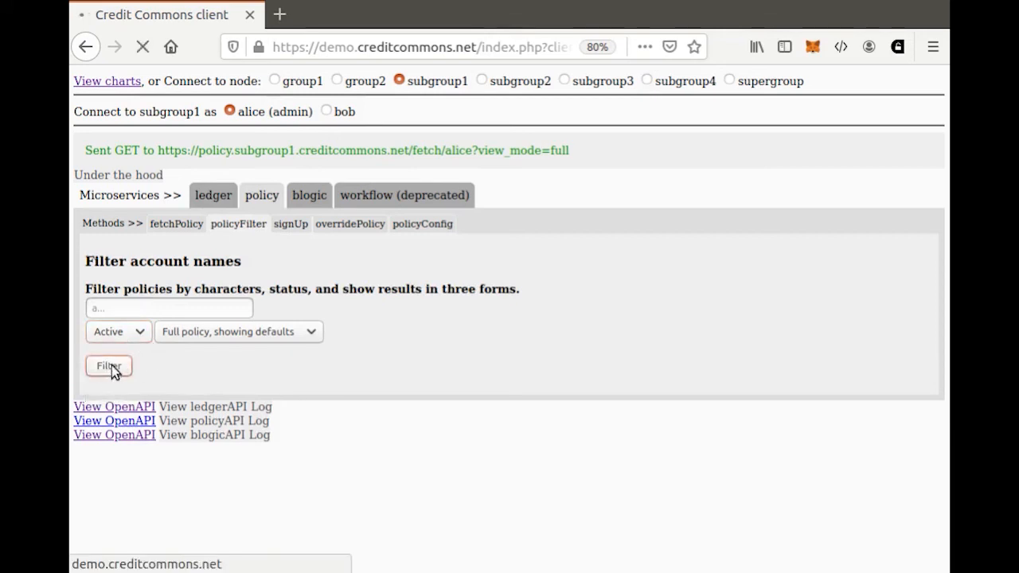
Look at the form for overriding an account's policy and at subgroup1's default policy configuration.
{"action": "left_click", "coordinate": [363, 228]}
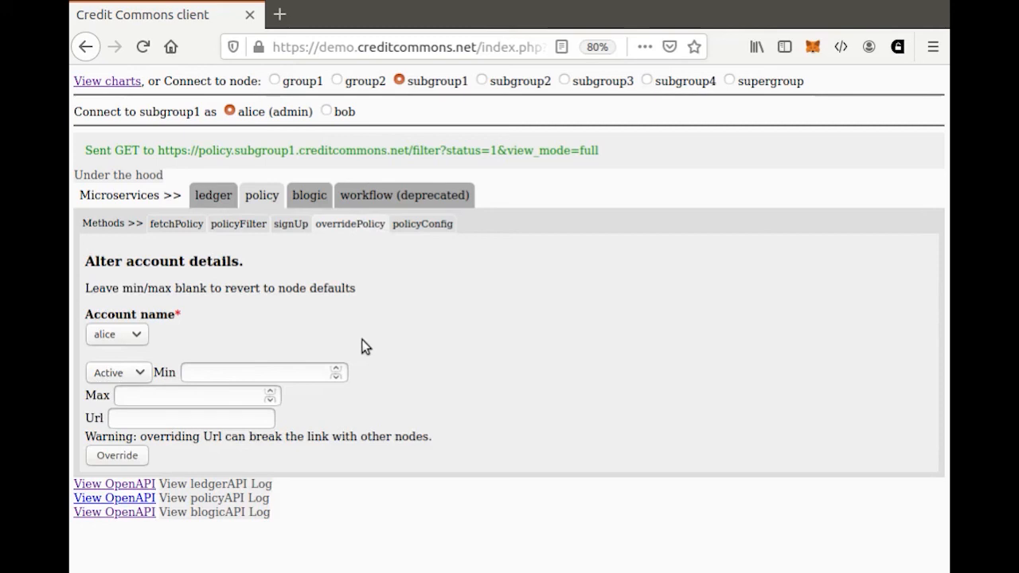
{"action": "left_click", "coordinate": [419, 226]}
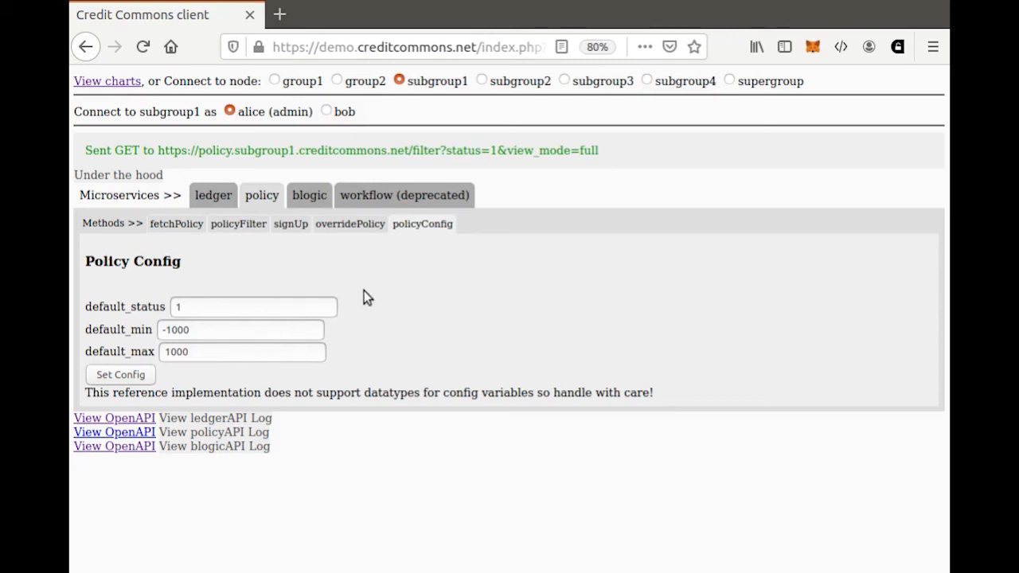
Append fees to the supplied example bill transaction with the doBlogic method, and view subgroup1's business logic configuration.
{"action": "left_click", "coordinate": [309, 199]}
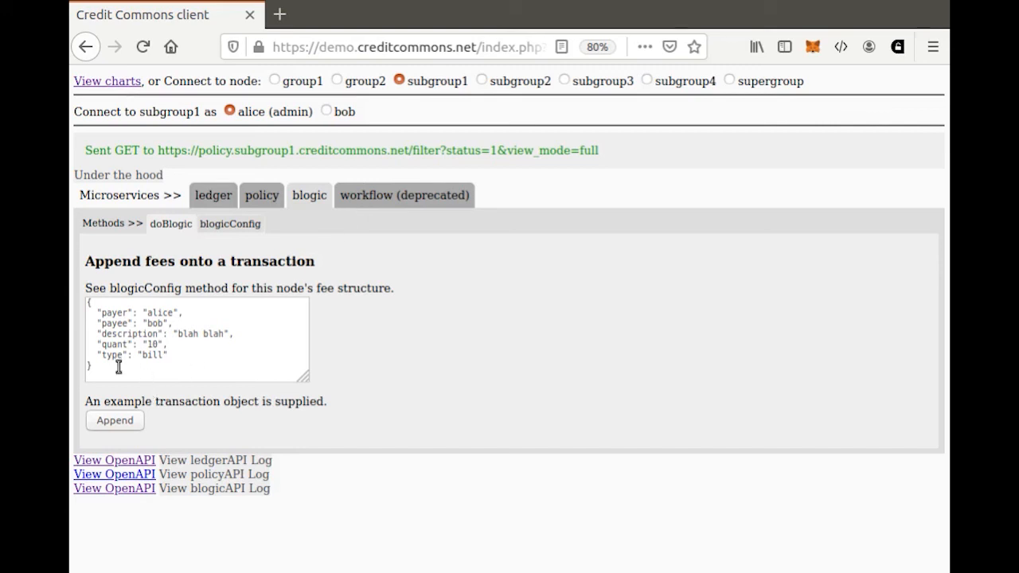
{"action": "left_click_drag", "start_coordinate": [118, 367], "coordinate": [75, 289]}
{"action": "left_click", "coordinate": [162, 364]}
{"action": "left_click", "coordinate": [116, 421]}
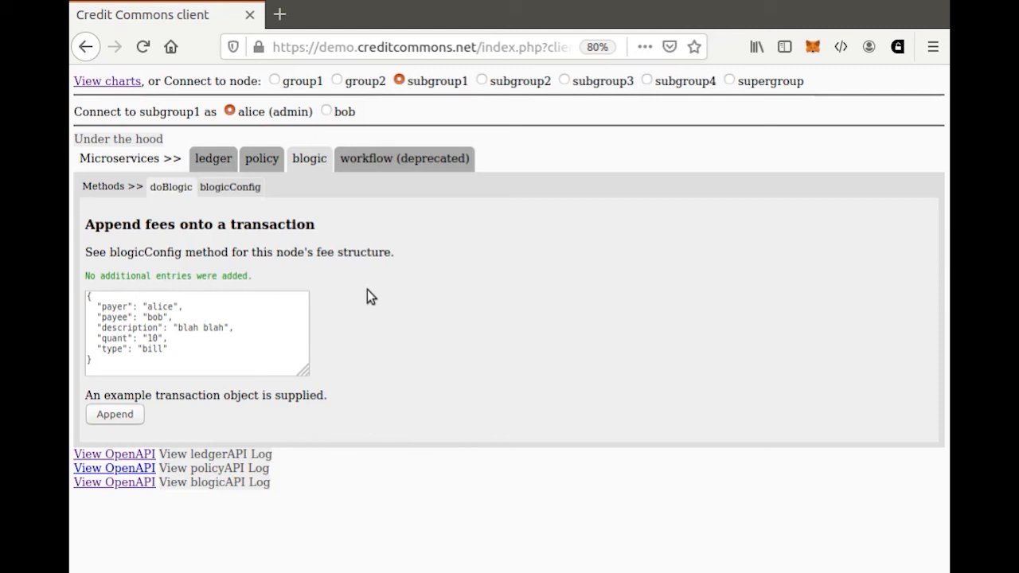
{"action": "left_click", "coordinate": [240, 188]}
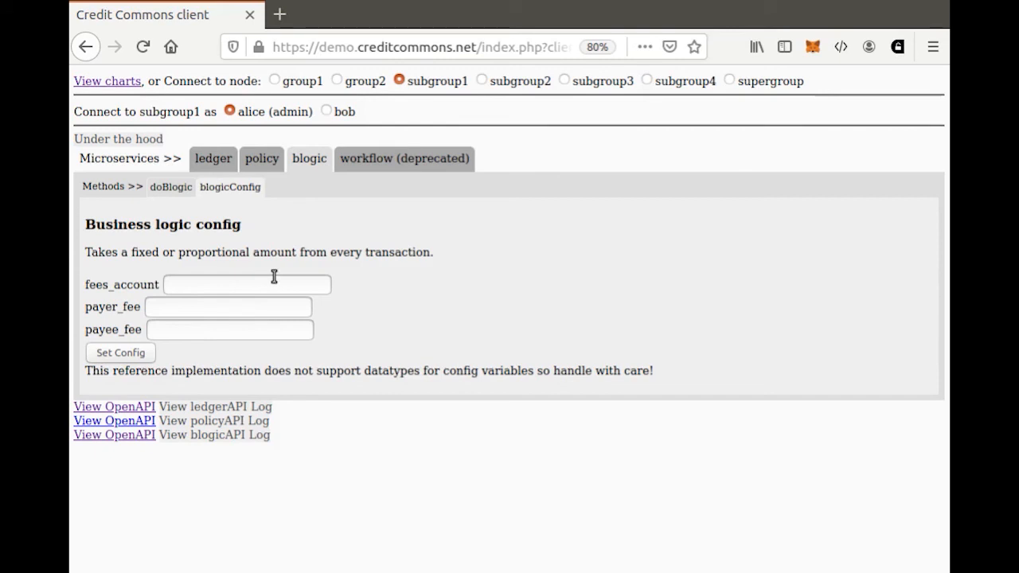
Retrieve the definition of the credit workflow with the deprecated workflow service's getWorkflow method.
{"action": "left_click", "coordinate": [409, 158]}
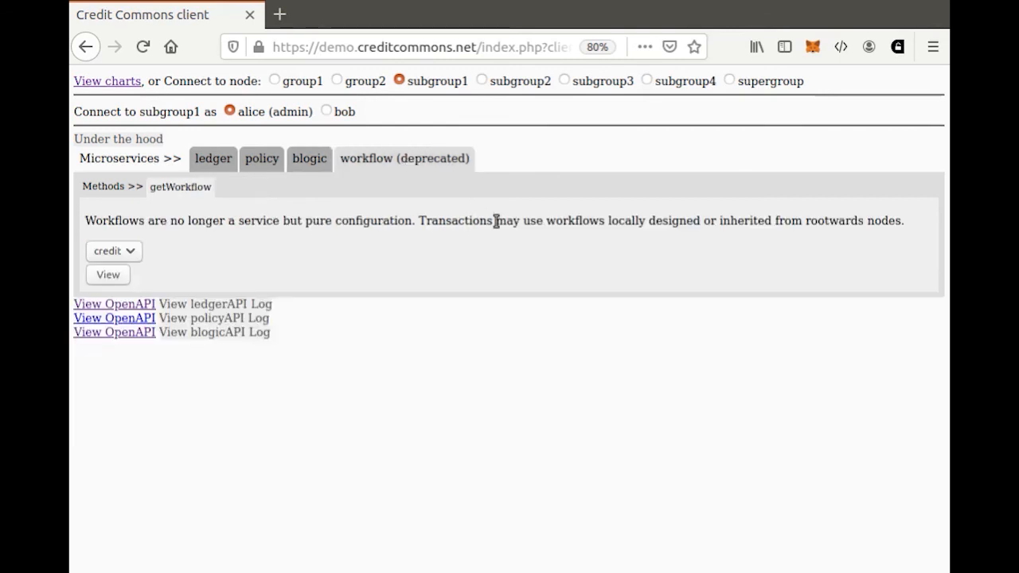
{"action": "left_click", "coordinate": [123, 256]}
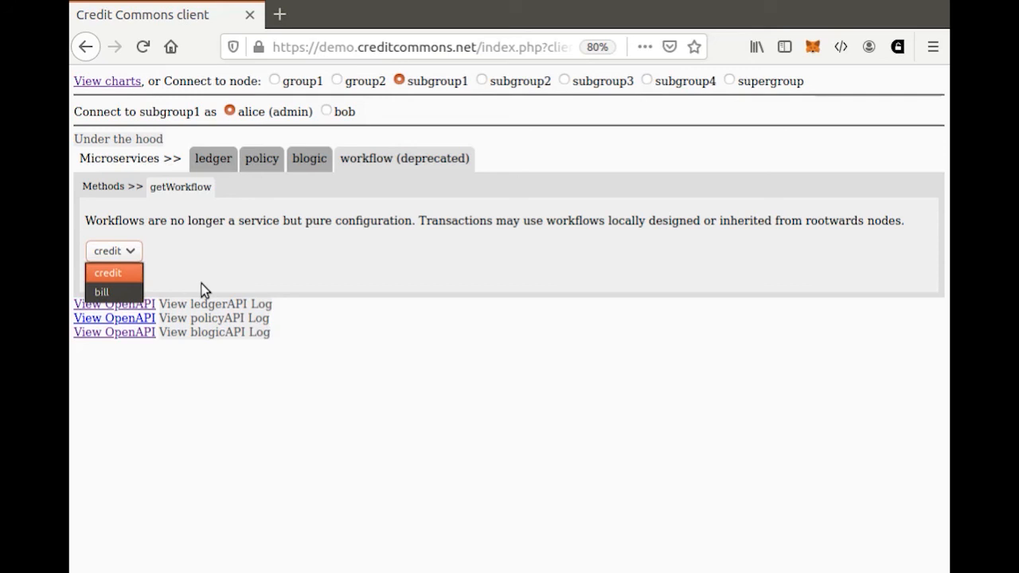
{"action": "left_click", "coordinate": [119, 276]}
{"action": "left_click", "coordinate": [119, 275]}
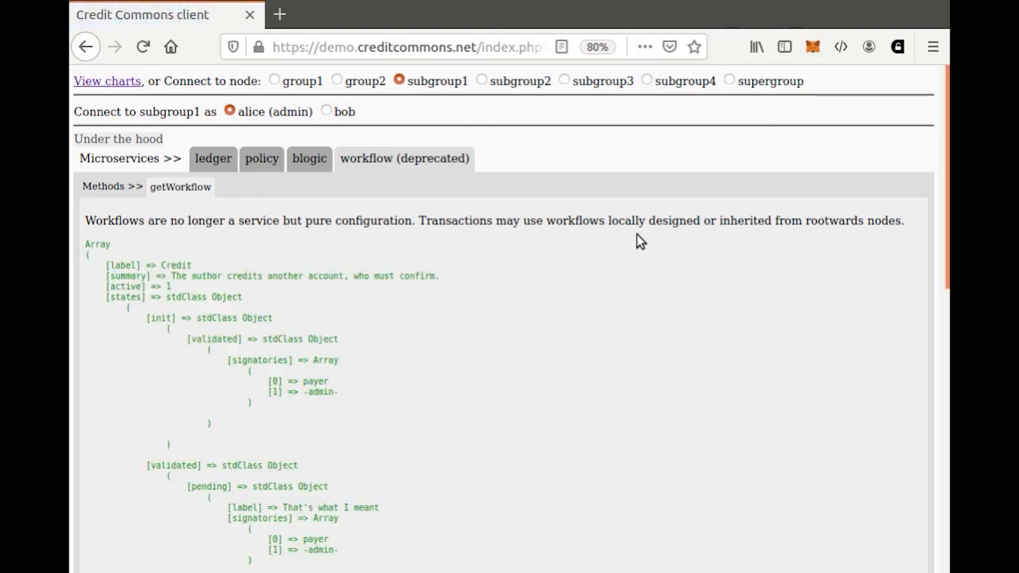
Examine the credit workflow's states from init to completed, with the transitions and the signatories allowed for each.
{"action": "scroll", "coordinate": [636, 234], "scroll_direction": "down", "scroll_amount": 3}
{"action": "scroll", "coordinate": [637, 234], "scroll_direction": "down", "scroll_amount": 1}
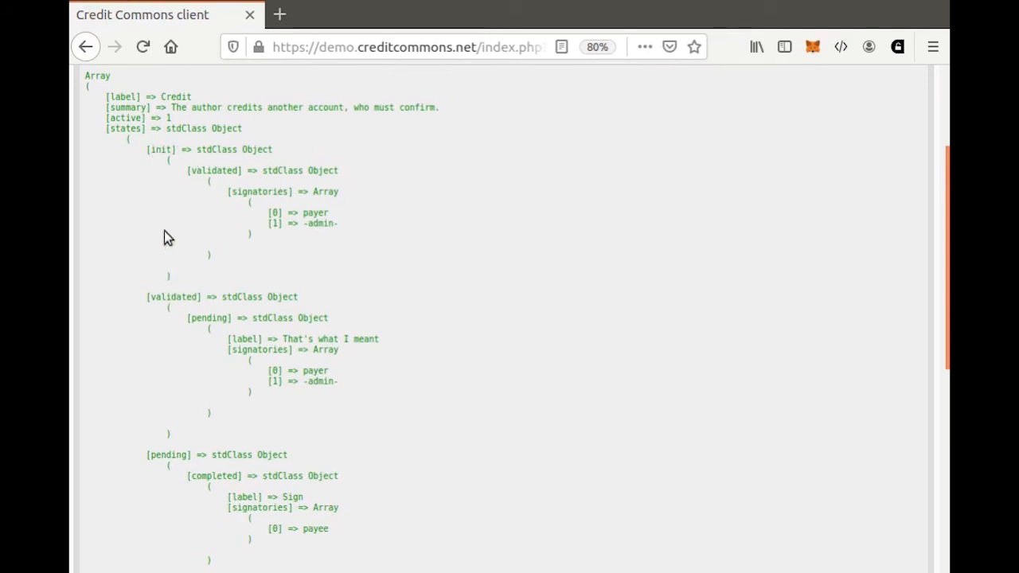
{"action": "scroll", "coordinate": [175, 439], "scroll_direction": "down", "scroll_amount": 5}
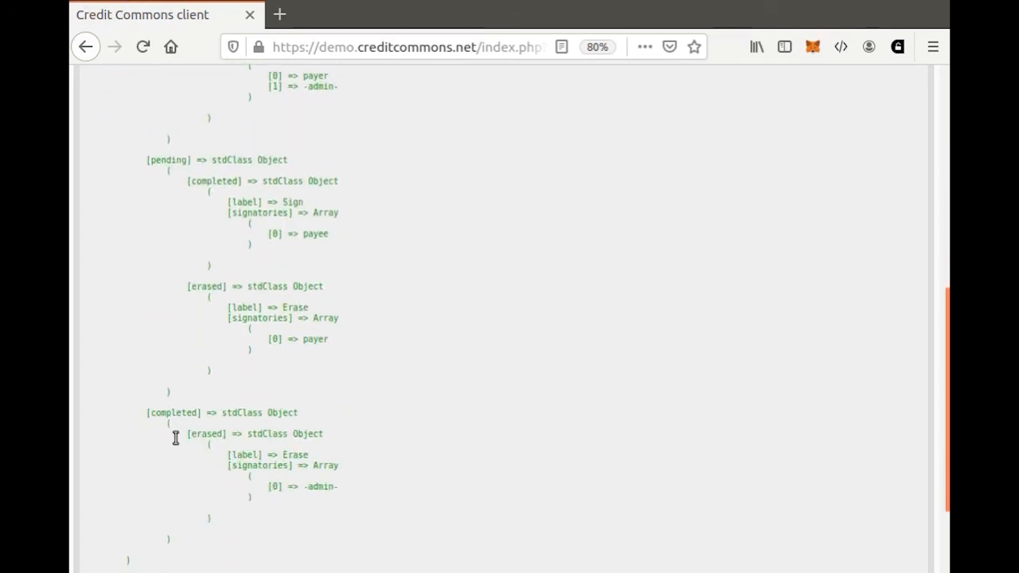
{"action": "scroll", "coordinate": [205, 438], "scroll_direction": "down", "scroll_amount": 2}
{"action": "scroll", "coordinate": [201, 418], "scroll_direction": "up", "scroll_amount": 10}
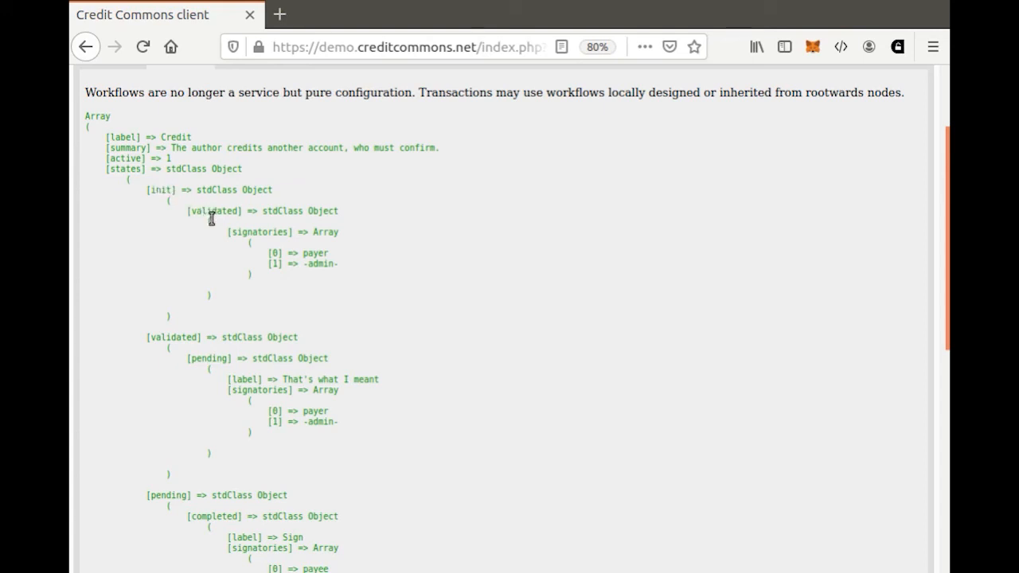
{"action": "scroll", "coordinate": [195, 332], "scroll_direction": "down", "scroll_amount": 3}
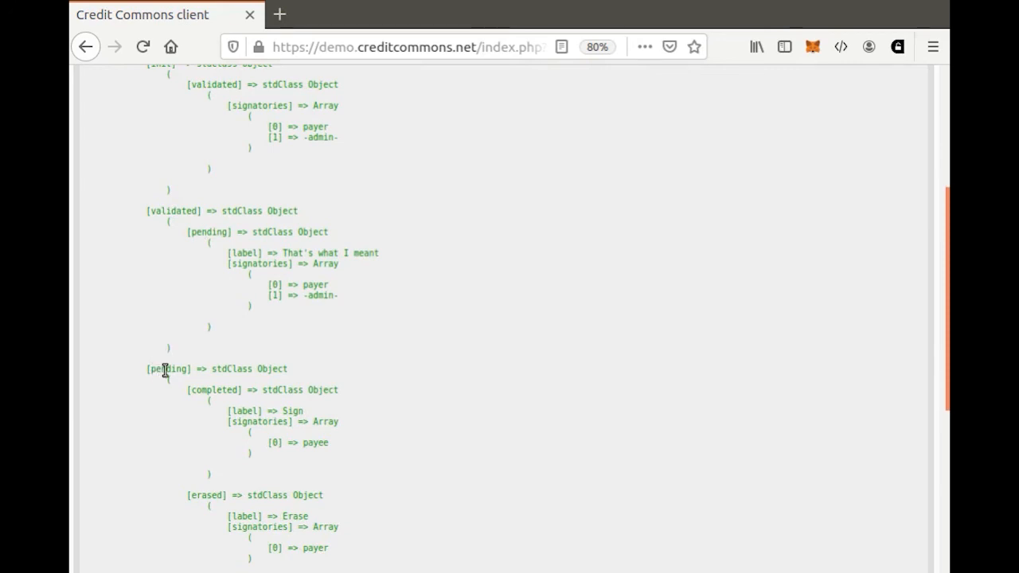
{"action": "scroll", "coordinate": [165, 370], "scroll_direction": "down", "scroll_amount": 1}
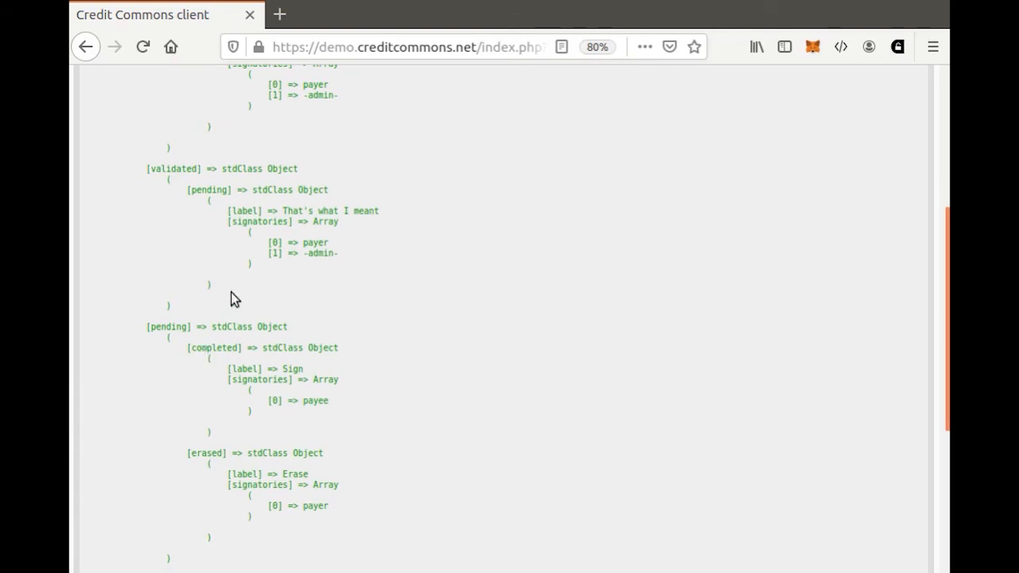
{"action": "scroll", "coordinate": [231, 296], "scroll_direction": "down", "scroll_amount": 2}
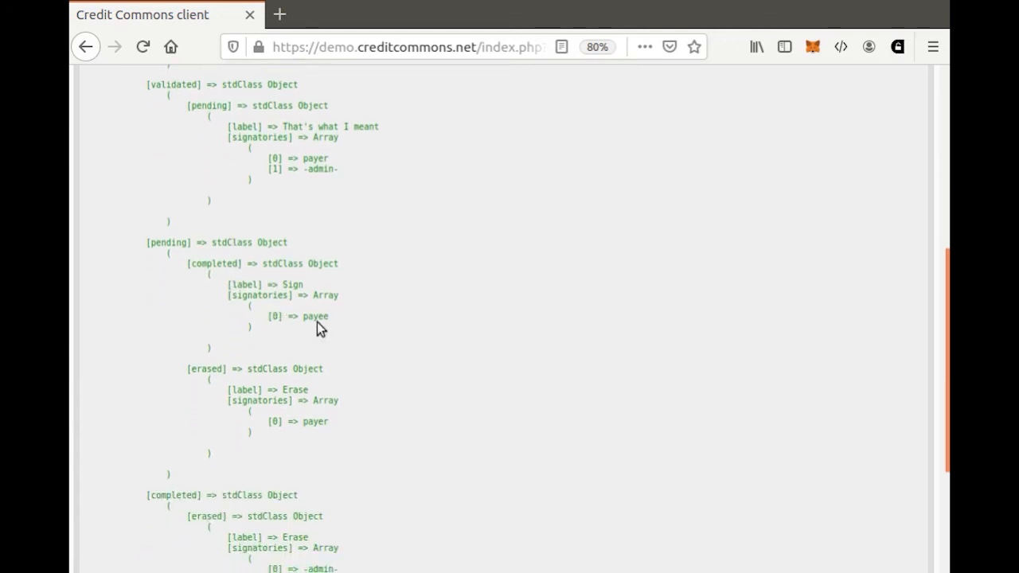
{"action": "scroll", "coordinate": [318, 320], "scroll_direction": "up", "scroll_amount": 6}
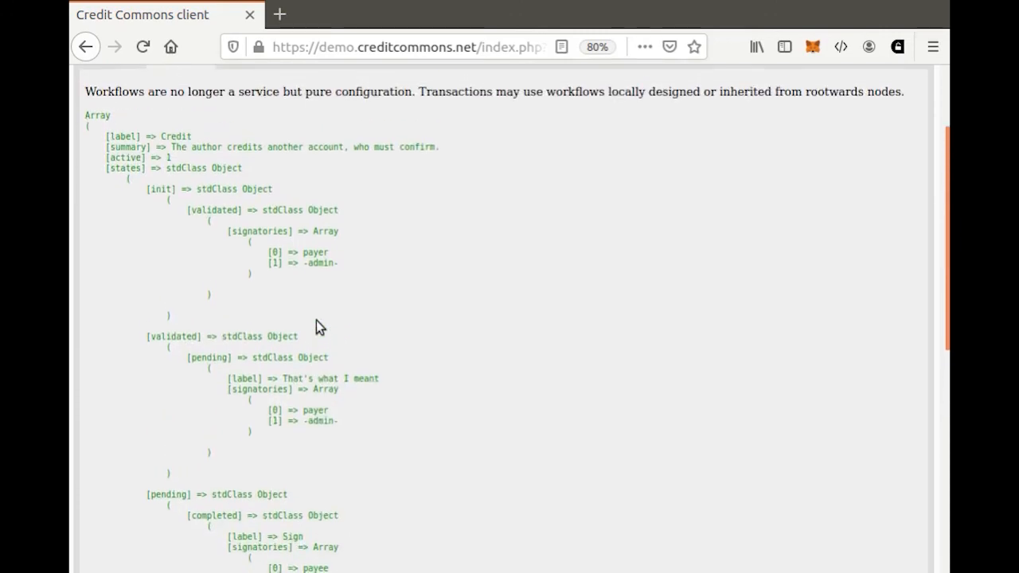
{"action": "scroll", "coordinate": [316, 326], "scroll_direction": "down", "scroll_amount": 5}
{"action": "scroll", "coordinate": [316, 326], "scroll_direction": "down", "scroll_amount": 1}
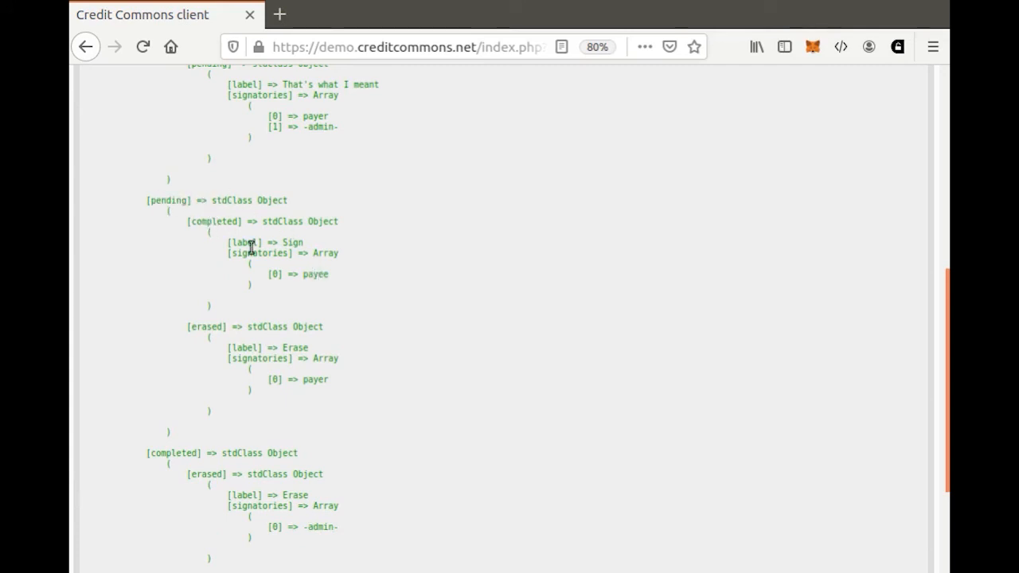
{"action": "scroll", "coordinate": [368, 307], "scroll_direction": "down", "scroll_amount": 1}
{"action": "scroll", "coordinate": [365, 301], "scroll_direction": "down", "scroll_amount": 3}
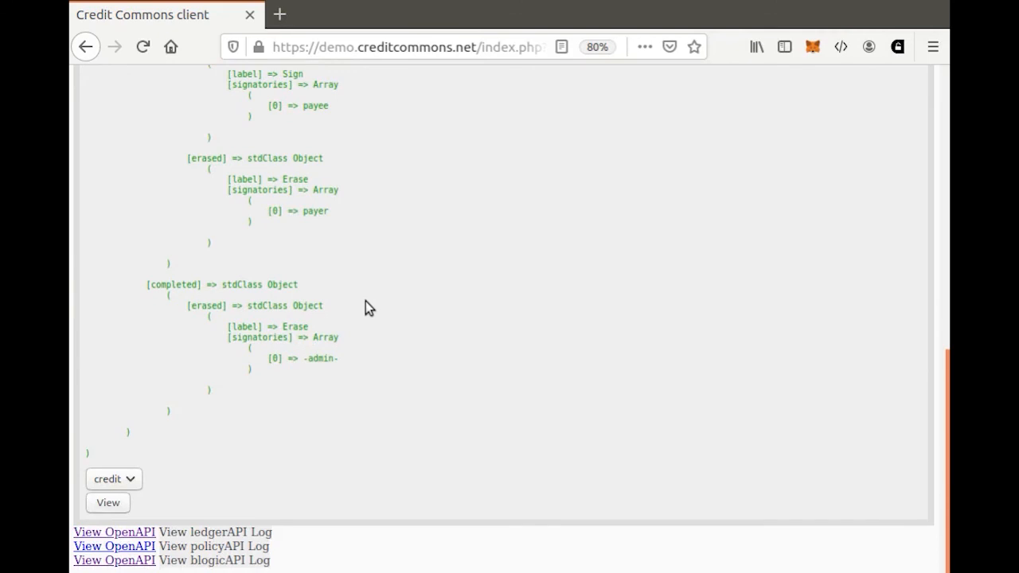
{"action": "scroll", "coordinate": [365, 301], "scroll_direction": "up", "scroll_amount": 8}
{"action": "scroll", "coordinate": [365, 303], "scroll_direction": "up", "scroll_amount": 5}
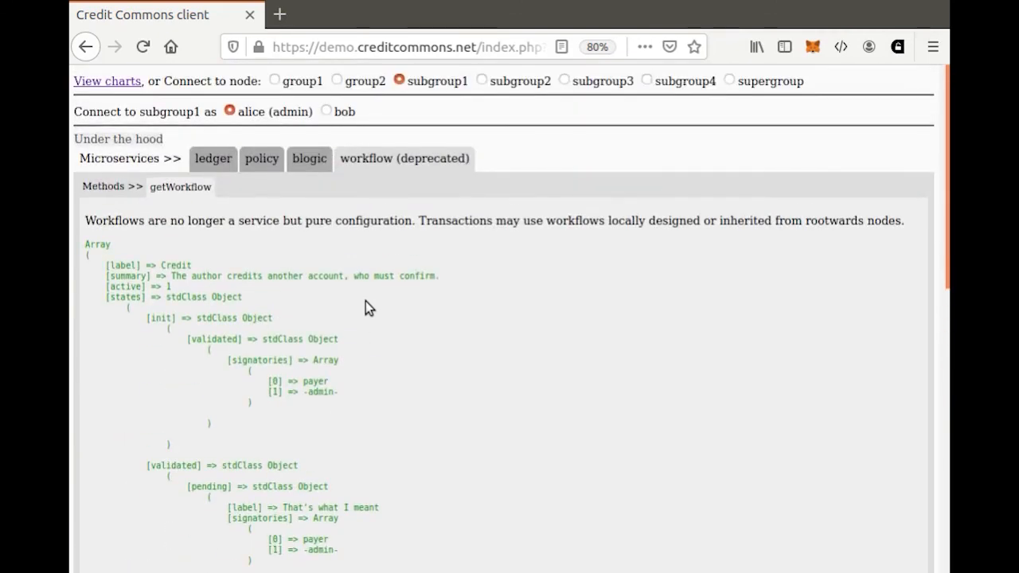